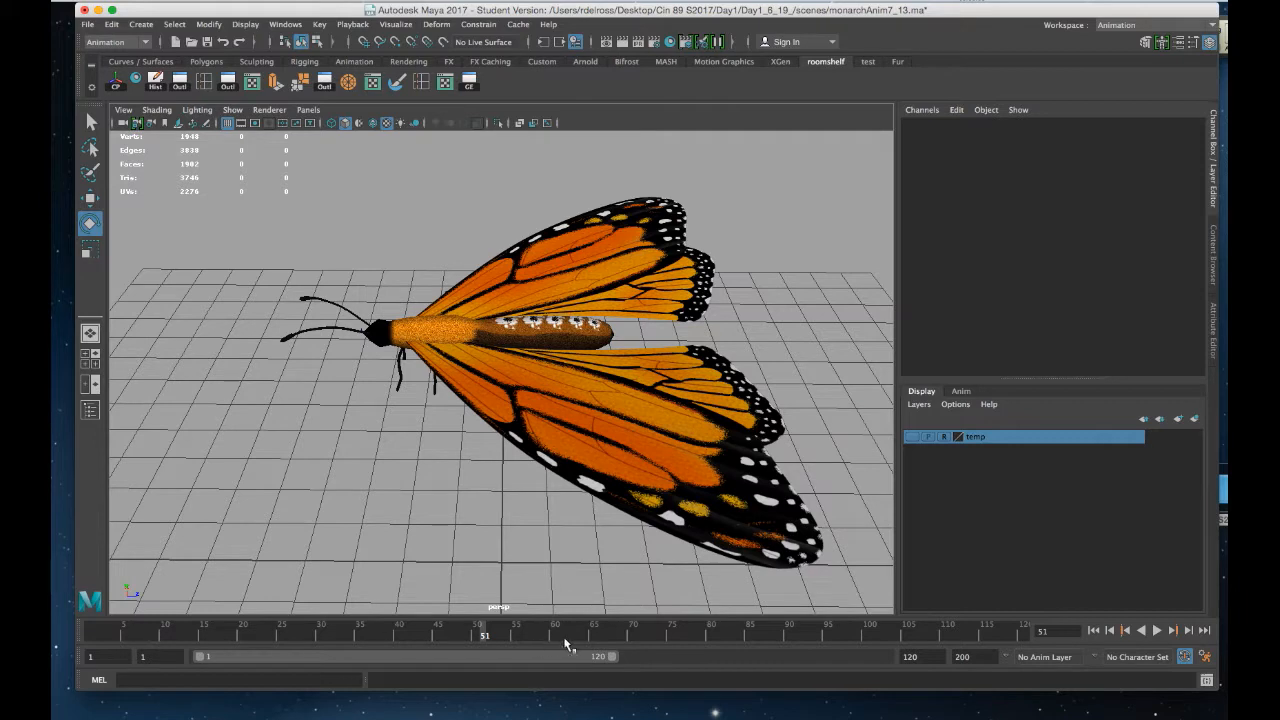
Select the butterfly's left antenna and switch to the Rotate tool
alt+drag(328, 438, 340, 410)
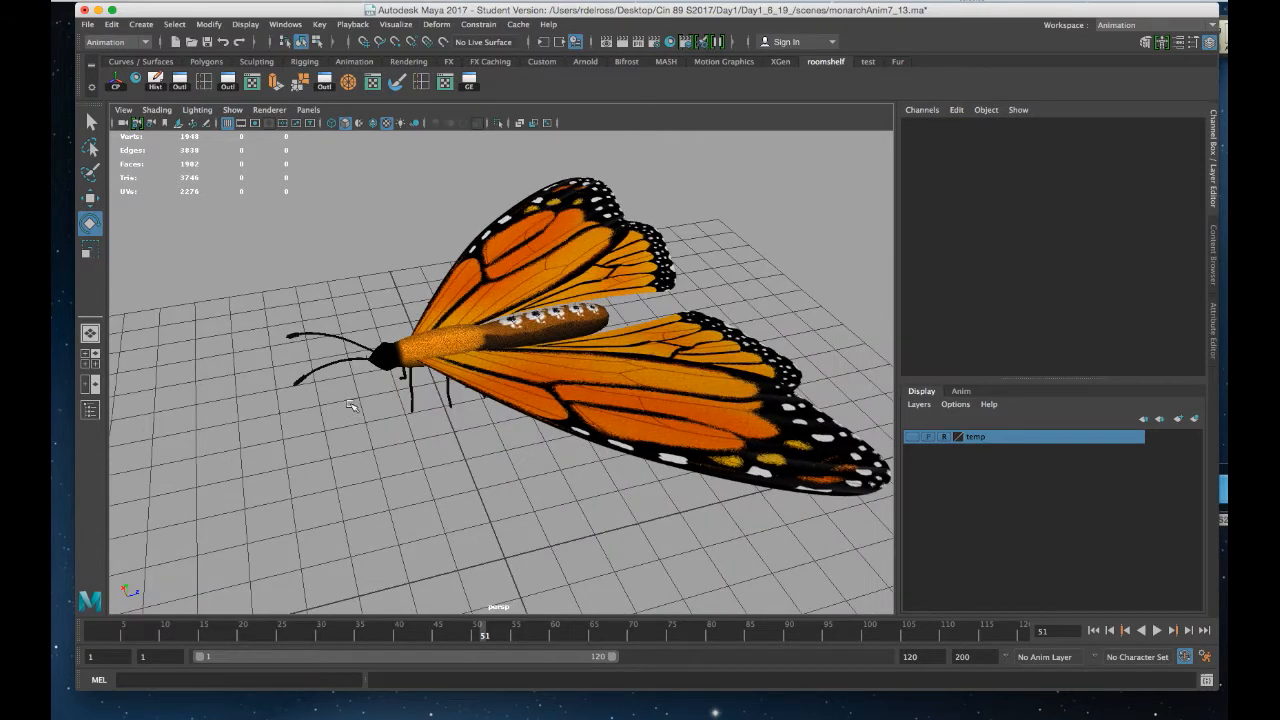
click(343, 362)
alt+drag(536, 402, 605, 374)
alt+drag(339, 391, 403, 353)
scroll(403, 353, up, 3)
key(w)
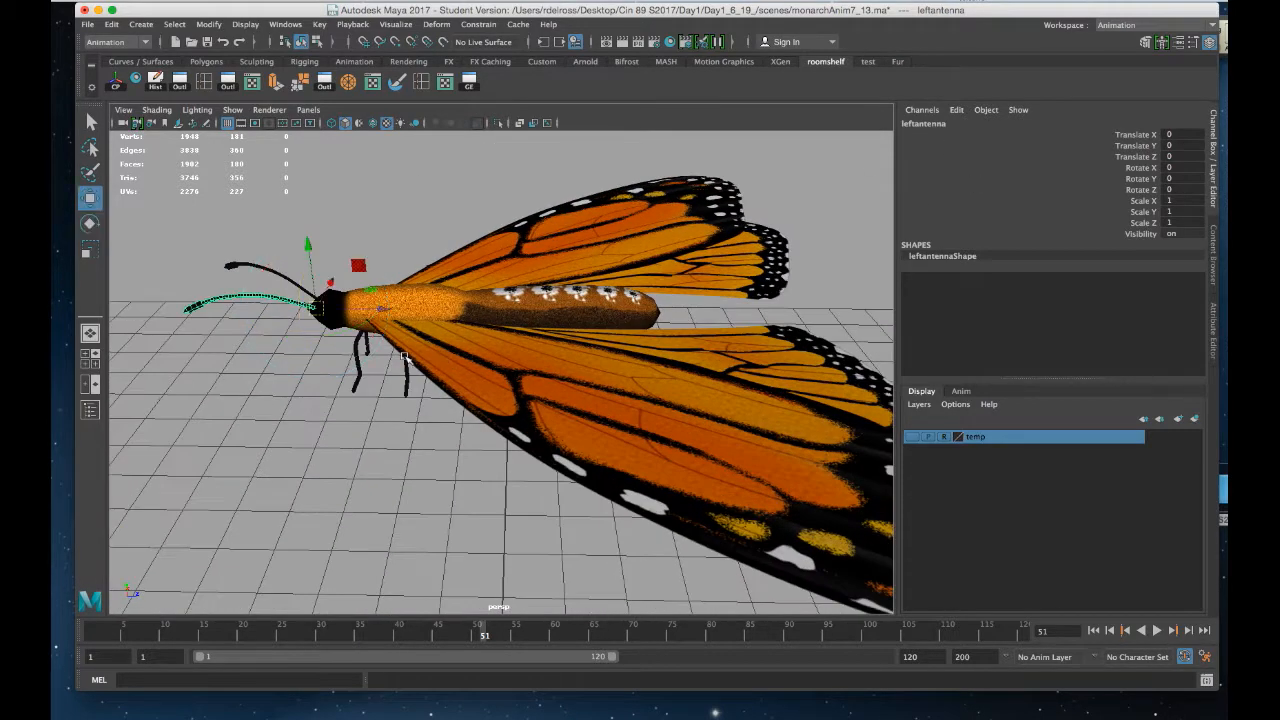
alt+middle_drag(332, 312, 400, 342)
scroll(400, 350, up, 5)
alt+drag(384, 349, 268, 392)
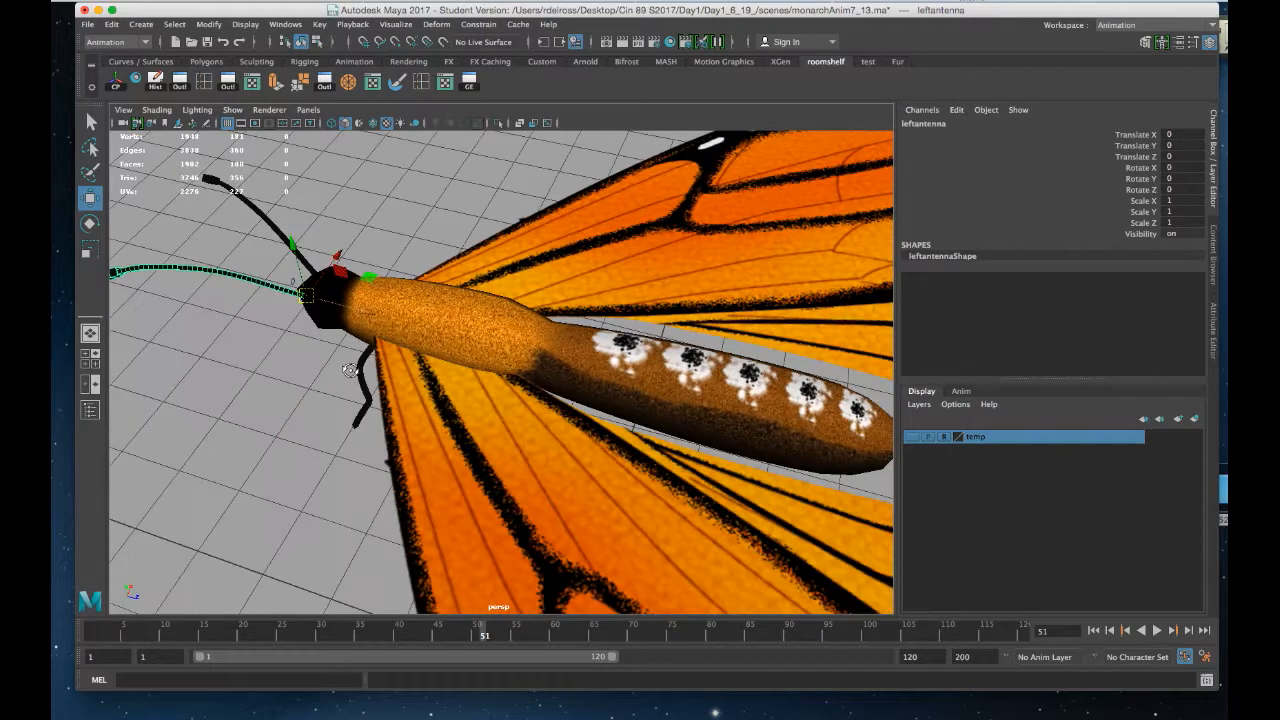
alt+middle_drag(395, 248, 459, 371)
alt+drag(459, 371, 454, 308)
key(e)
key(z)
alt+drag(592, 294, 566, 311)
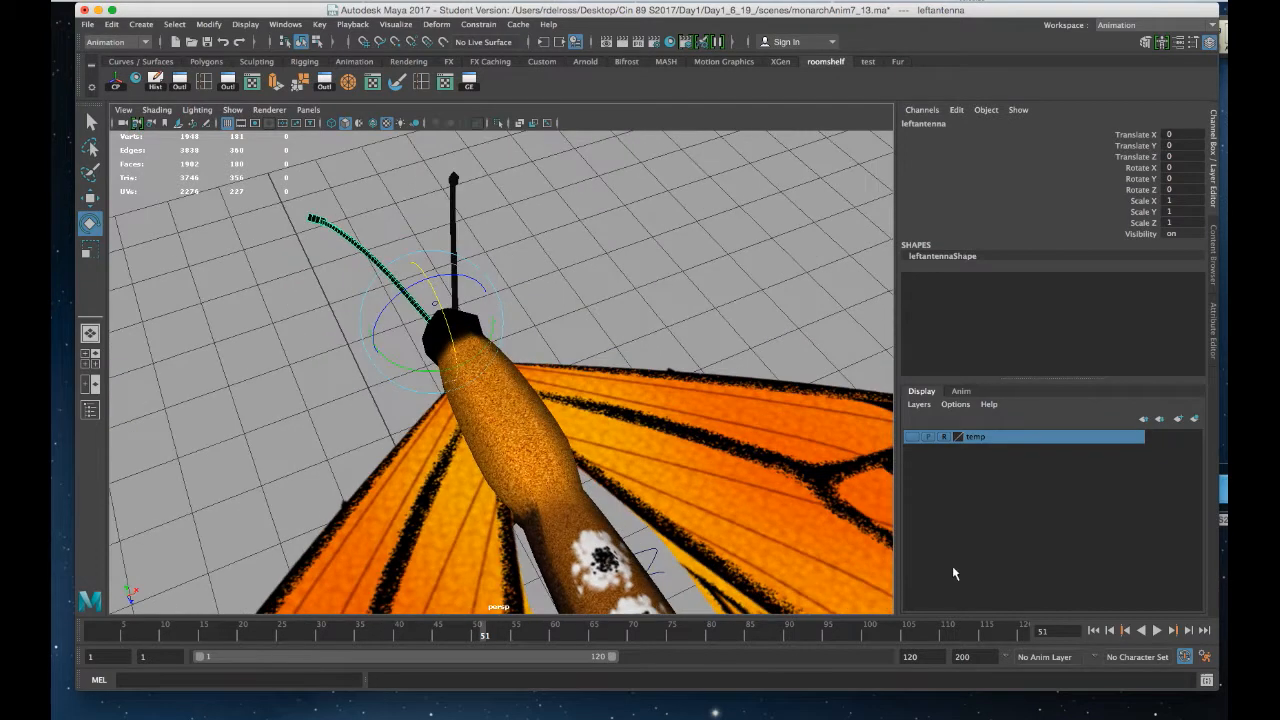
Go to the first frame and set a key on the antenna's Rotate X channel
click(1094, 631)
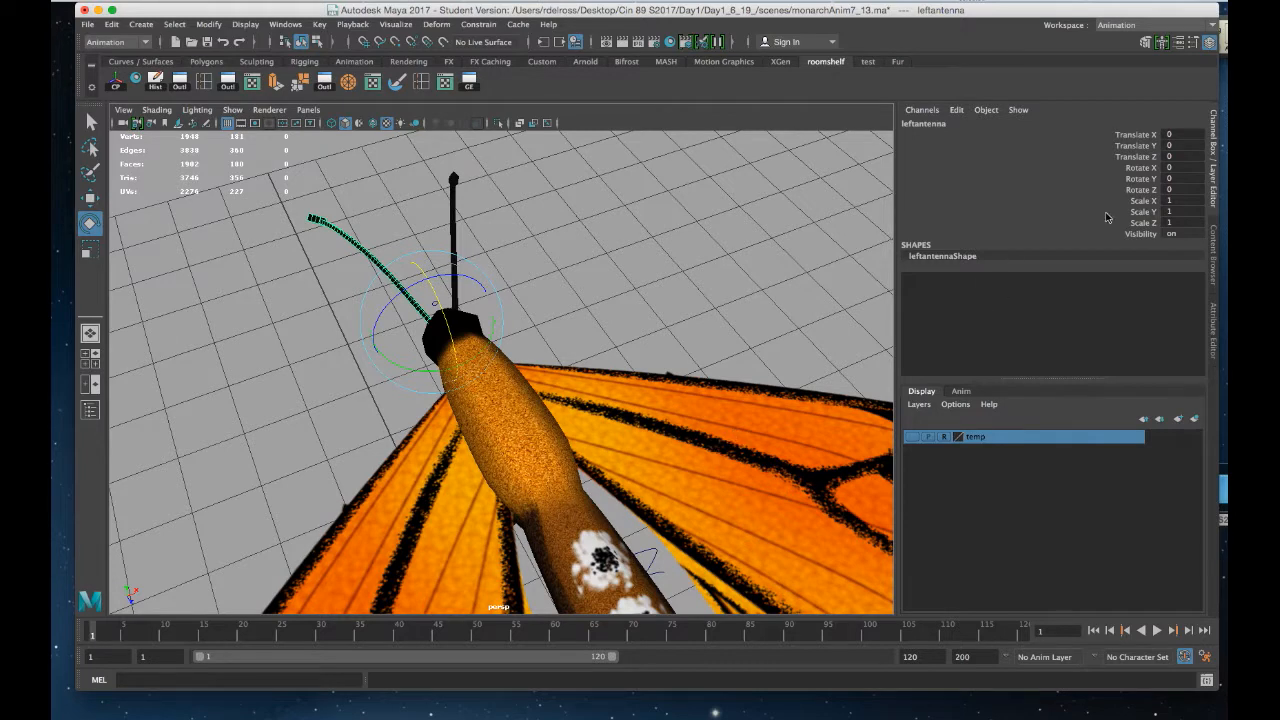
right_click(1145, 168)
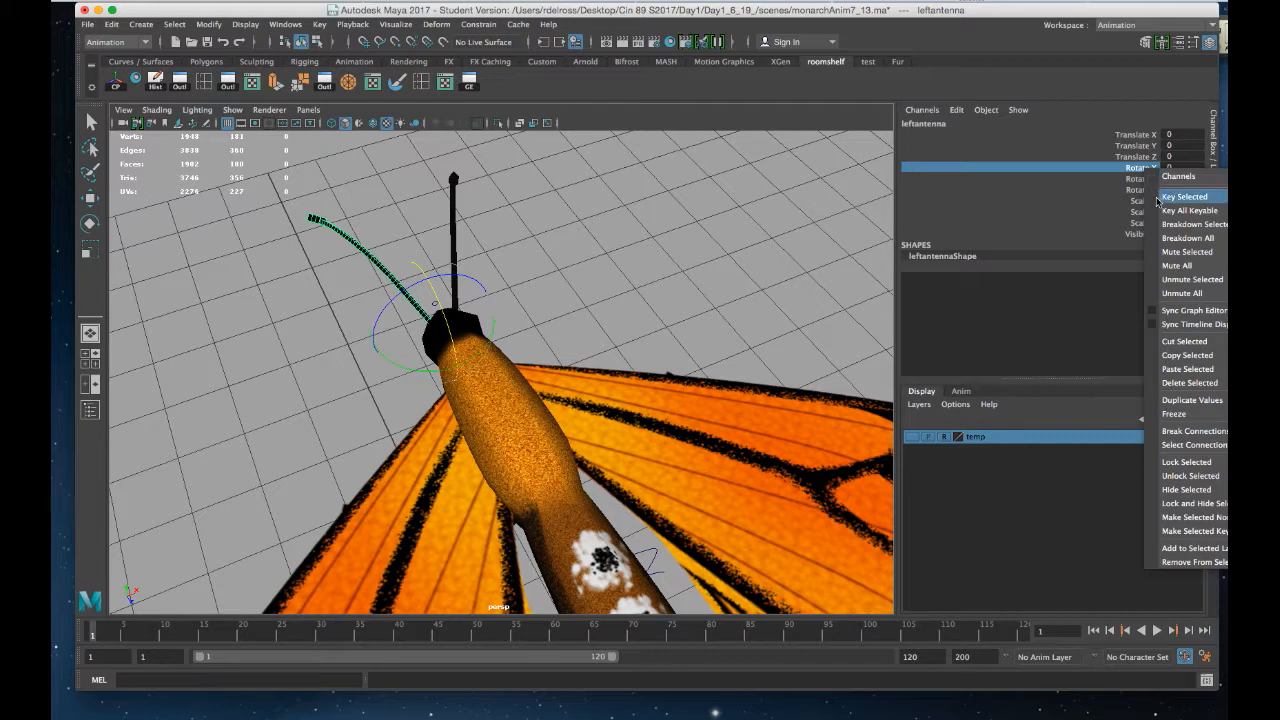
click(1158, 198)
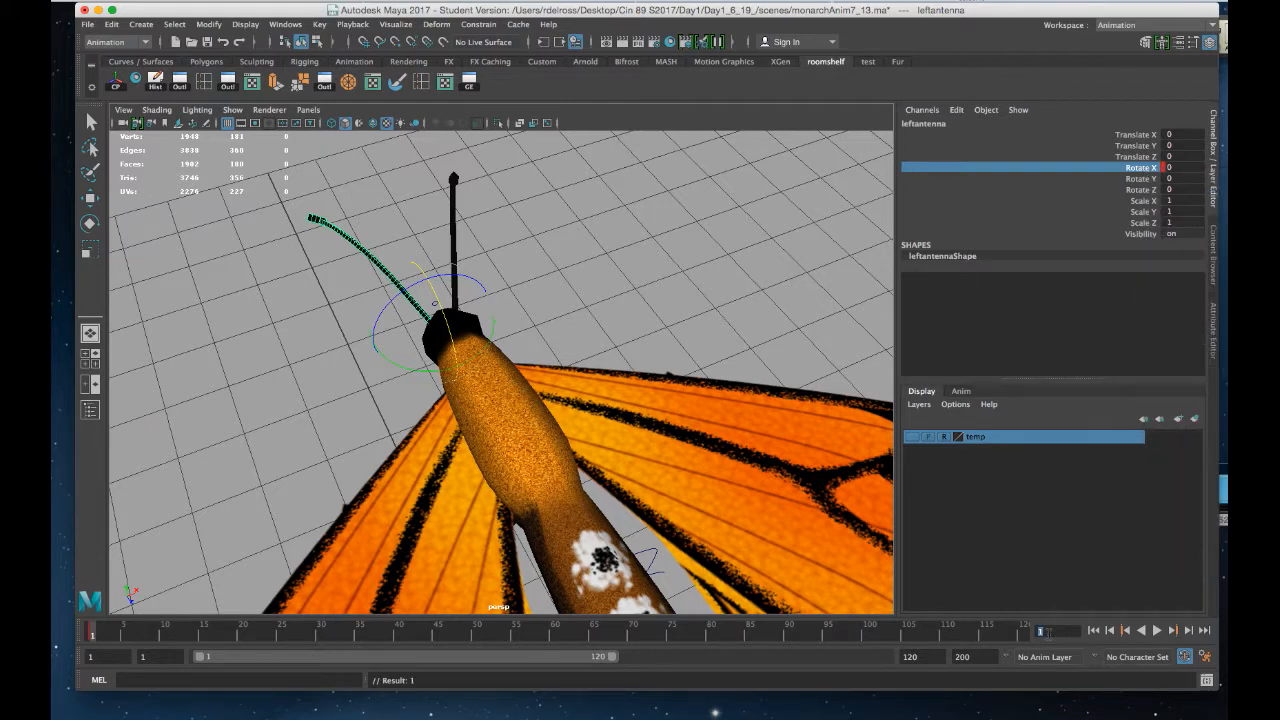
At frame 24, rotate the left antenna to about 36 degrees on X
text(2)
text(4)
key(Return)
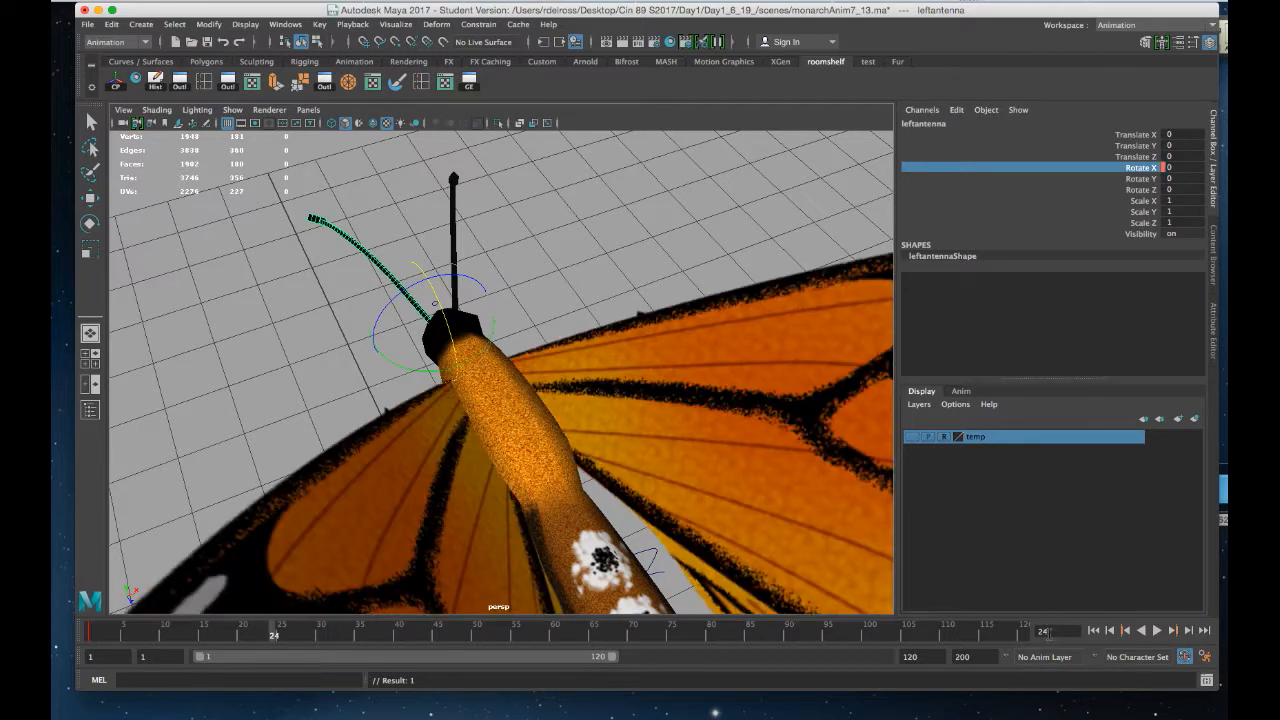
alt+drag(603, 512, 703, 515)
drag(489, 313, 513, 336)
alt+drag(632, 359, 522, 386)
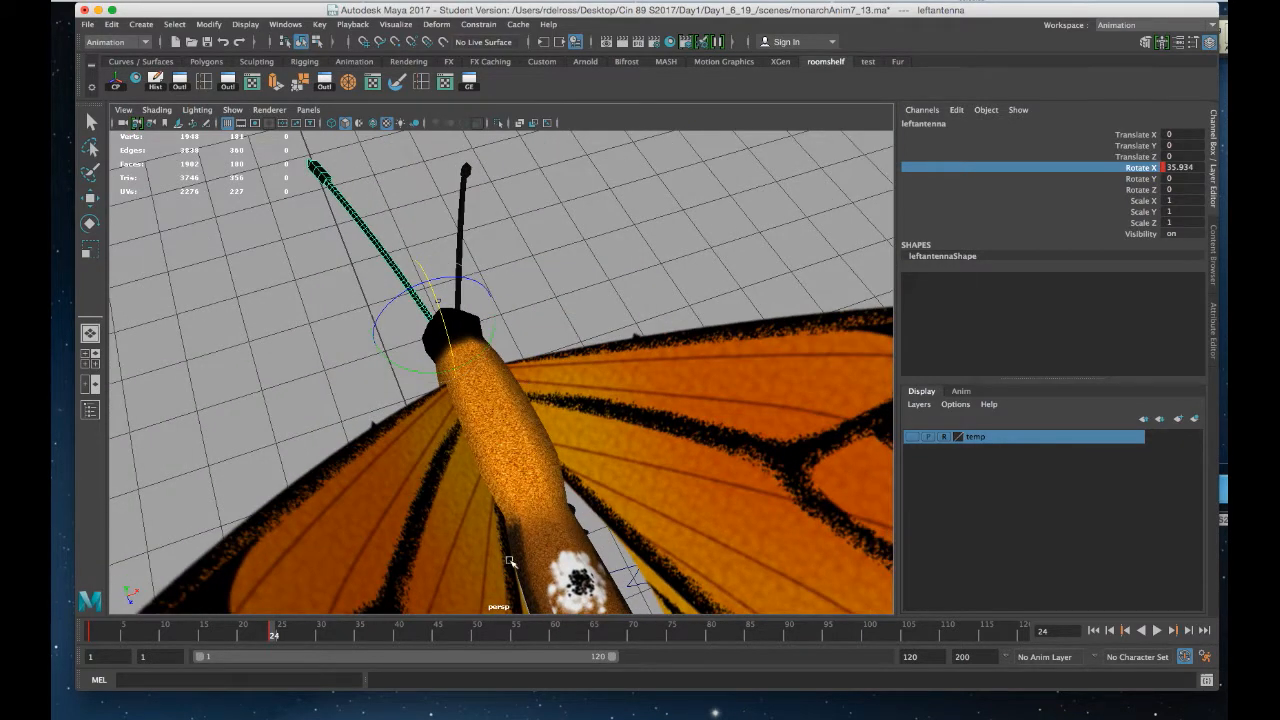
At frame 48, set the antenna's Rotate X back to 0
click(1067, 631)
key(Return)
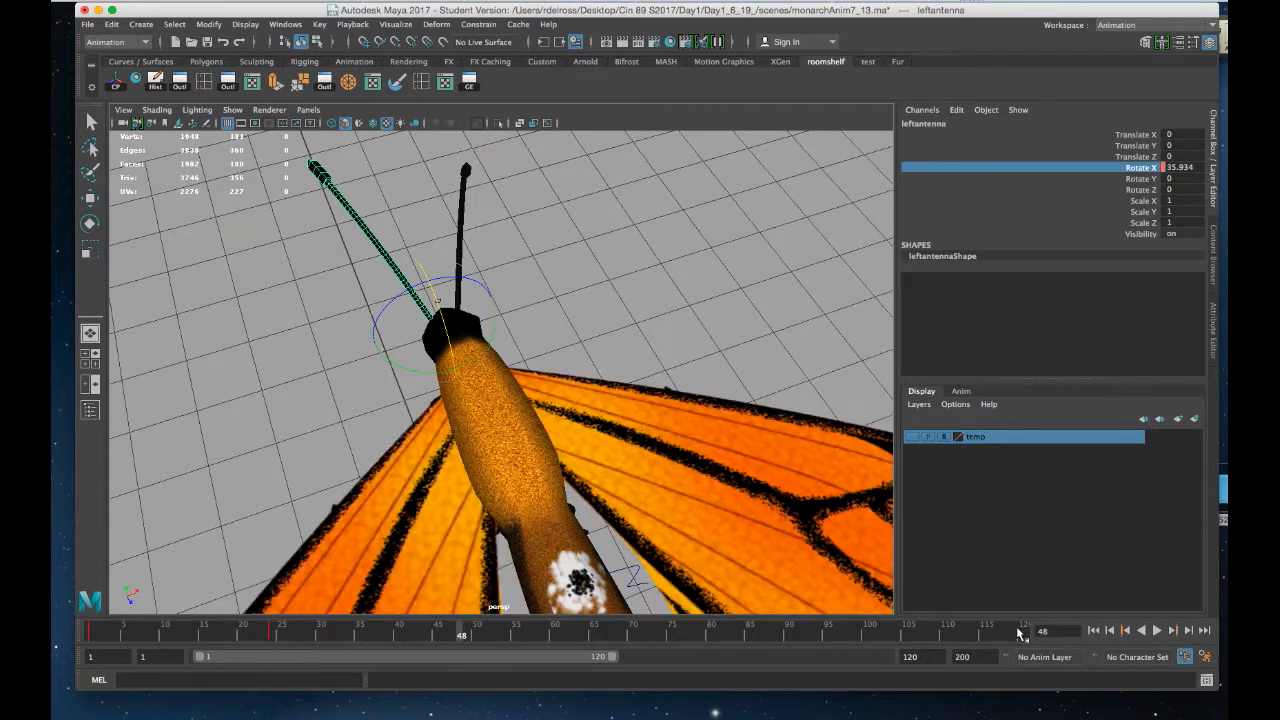
click(1199, 167)
text(0)
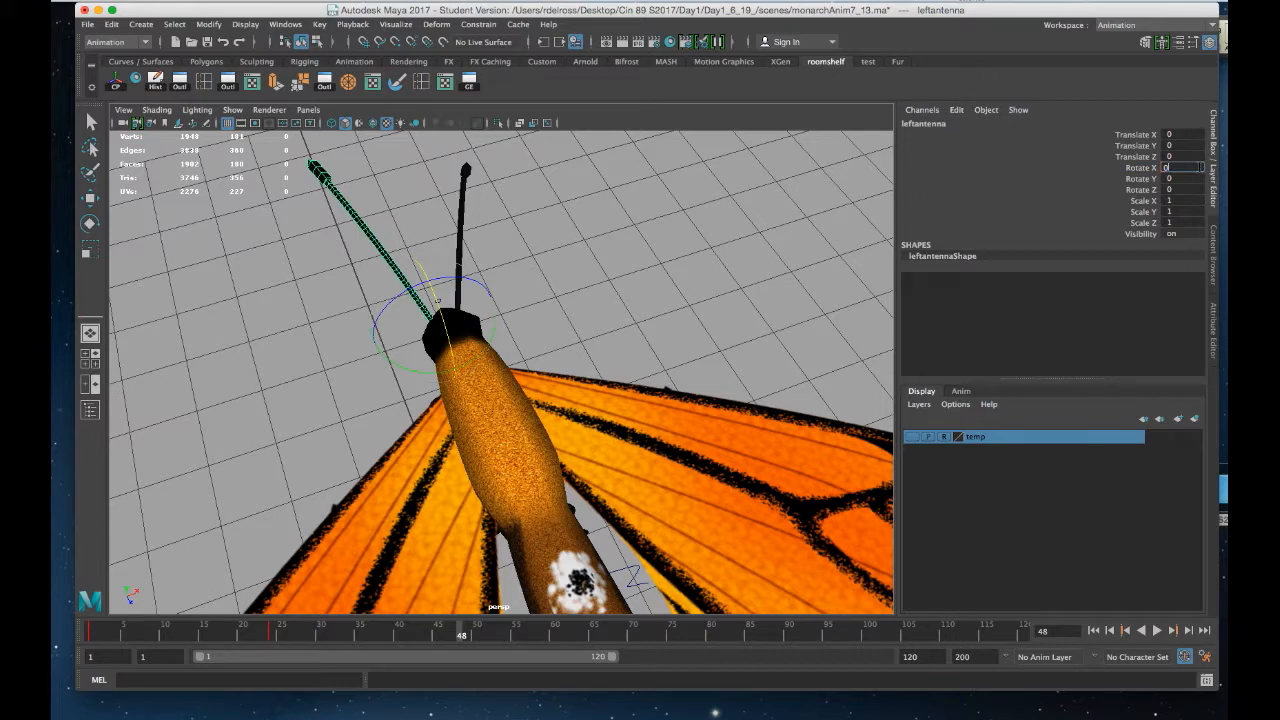
key(Return)
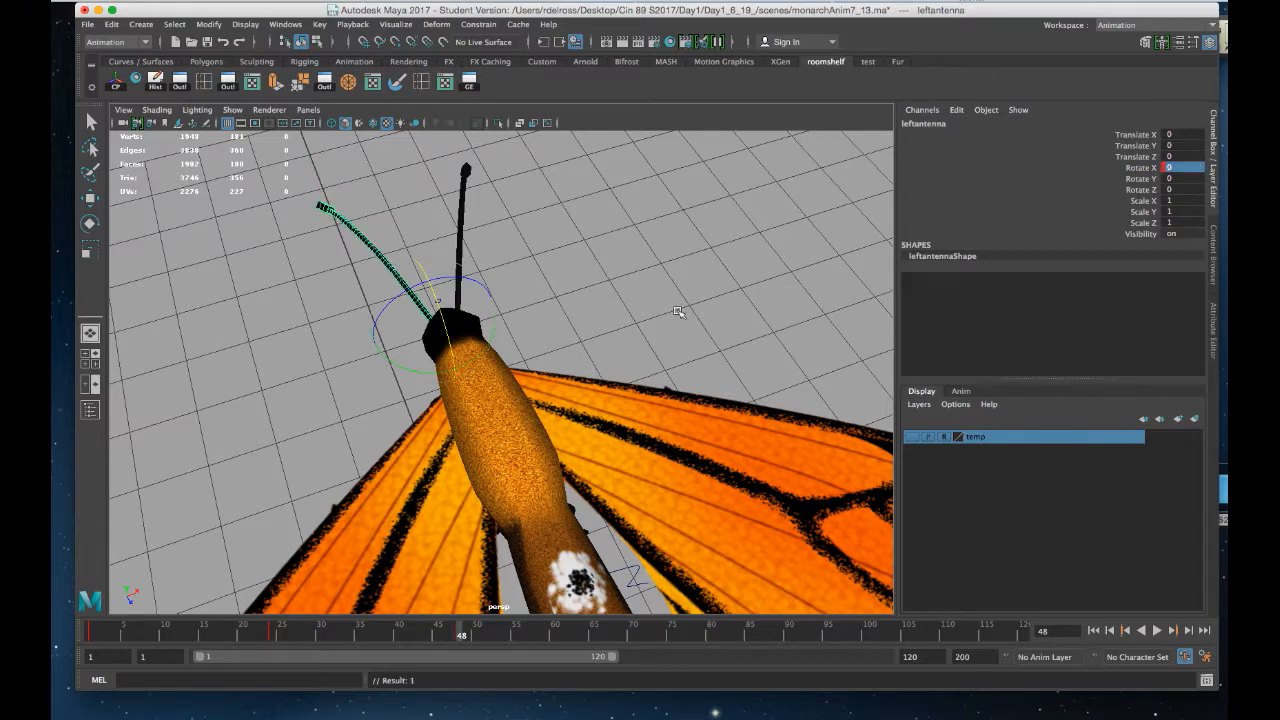
Play back the antenna animation to review the motion
alt+drag(317, 388, 177, 531)
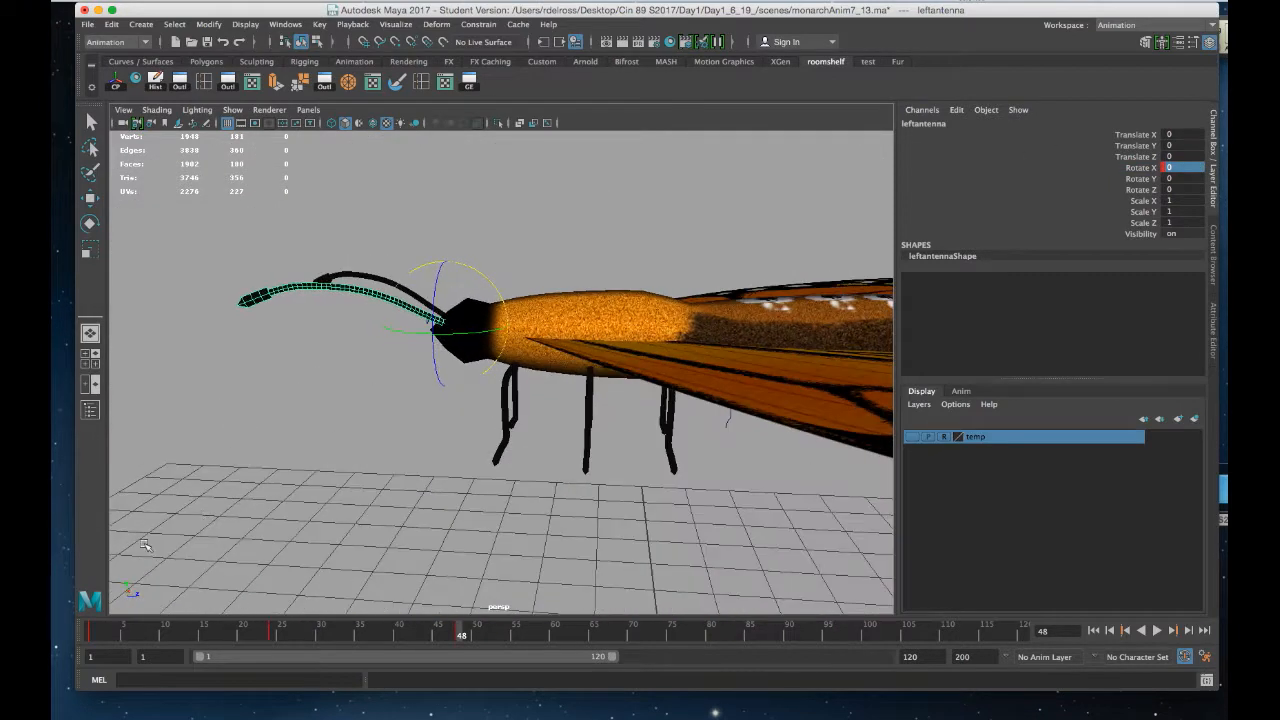
key(alt+v)
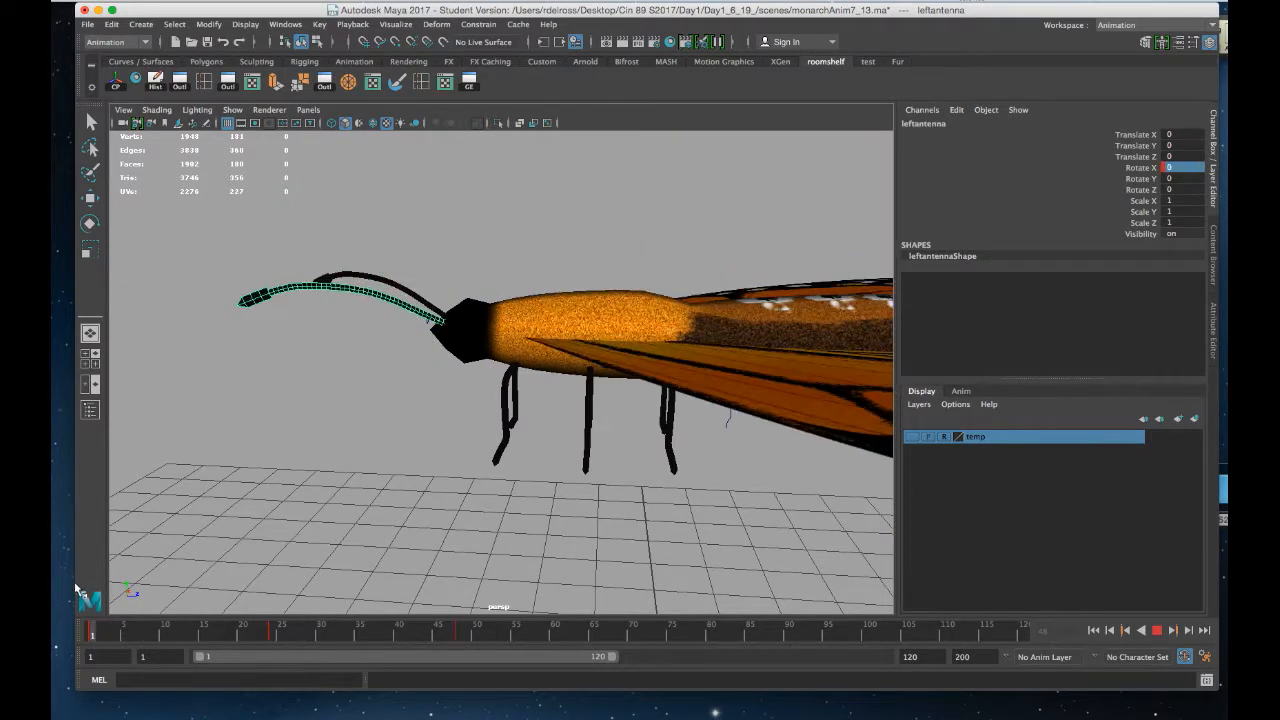
key(alt+v)
alt+drag(616, 389, 582, 402)
key(alt+v)
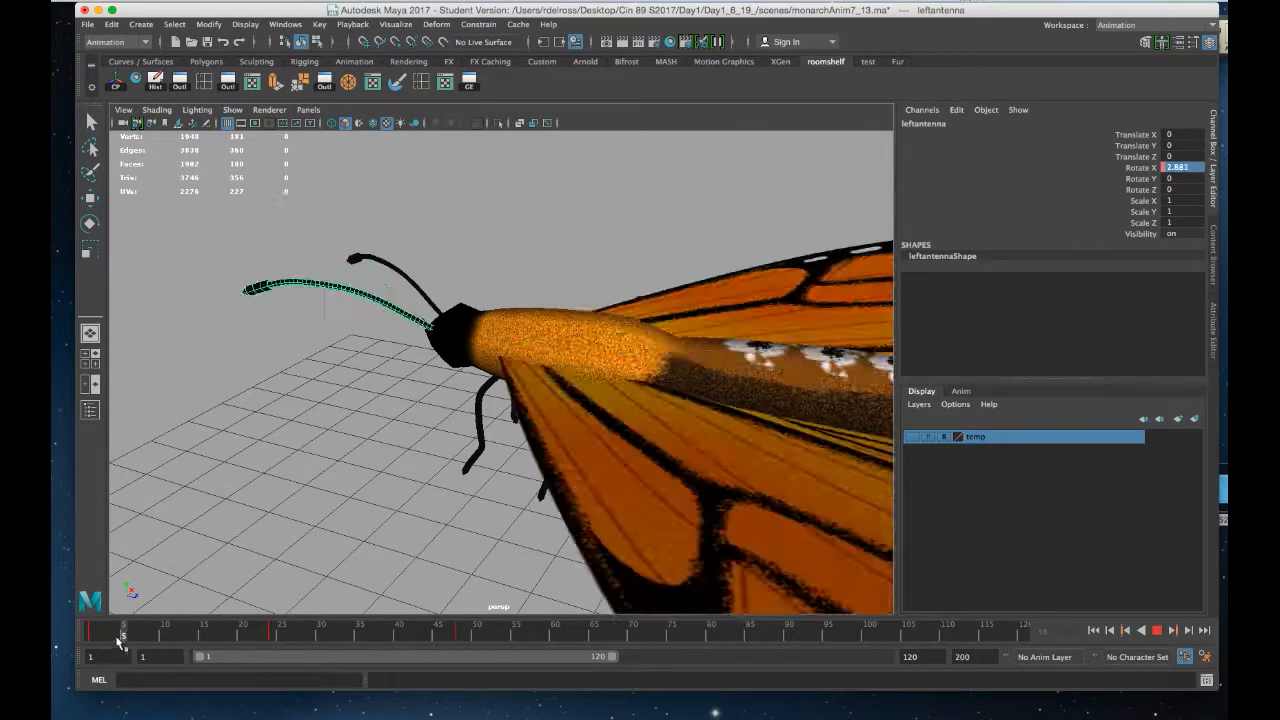
key(alt+v)
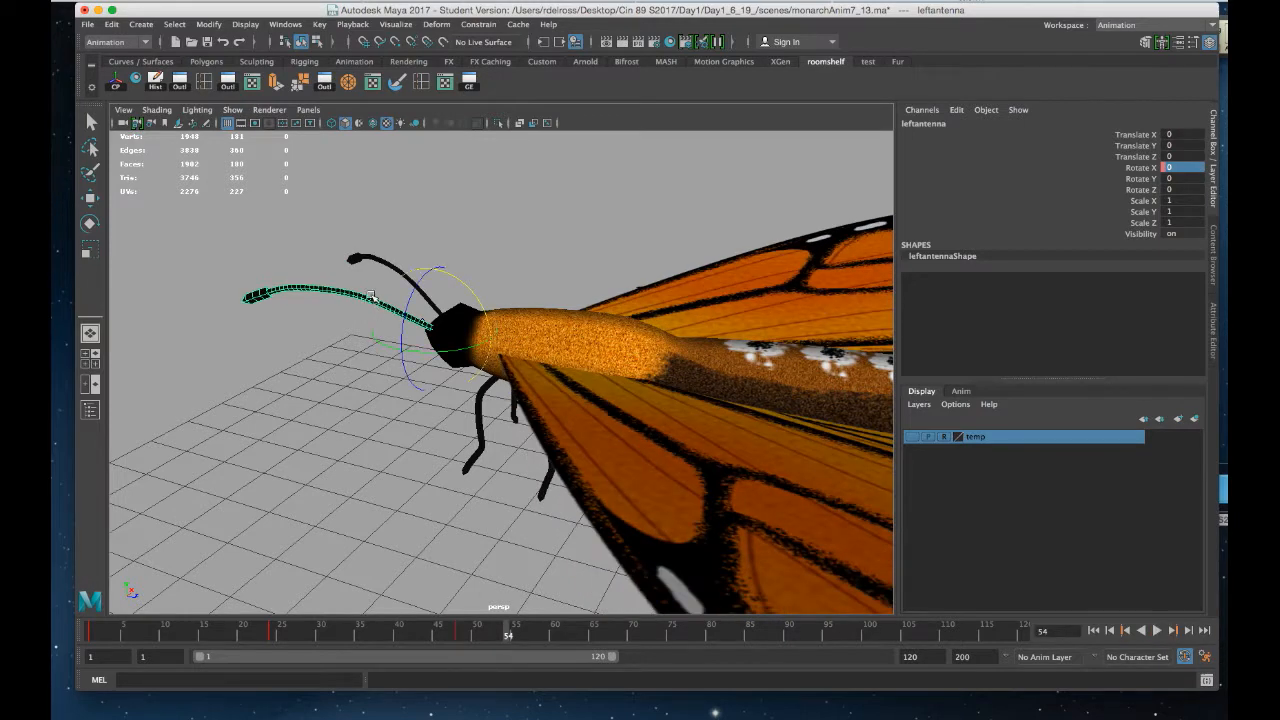
Open the Graph Editor, select the Rotate X curve's keys, and set its post infinity to Cycle
click(469, 82)
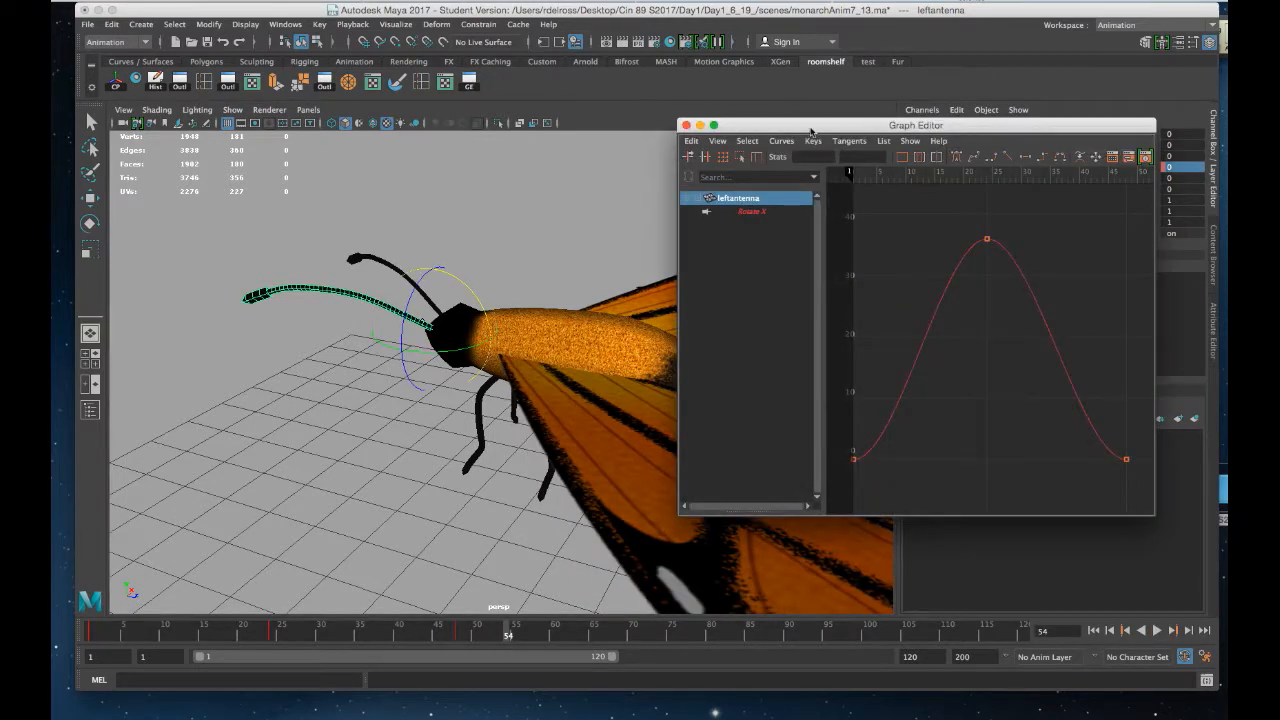
drag(811, 131, 677, 117)
click(618, 198)
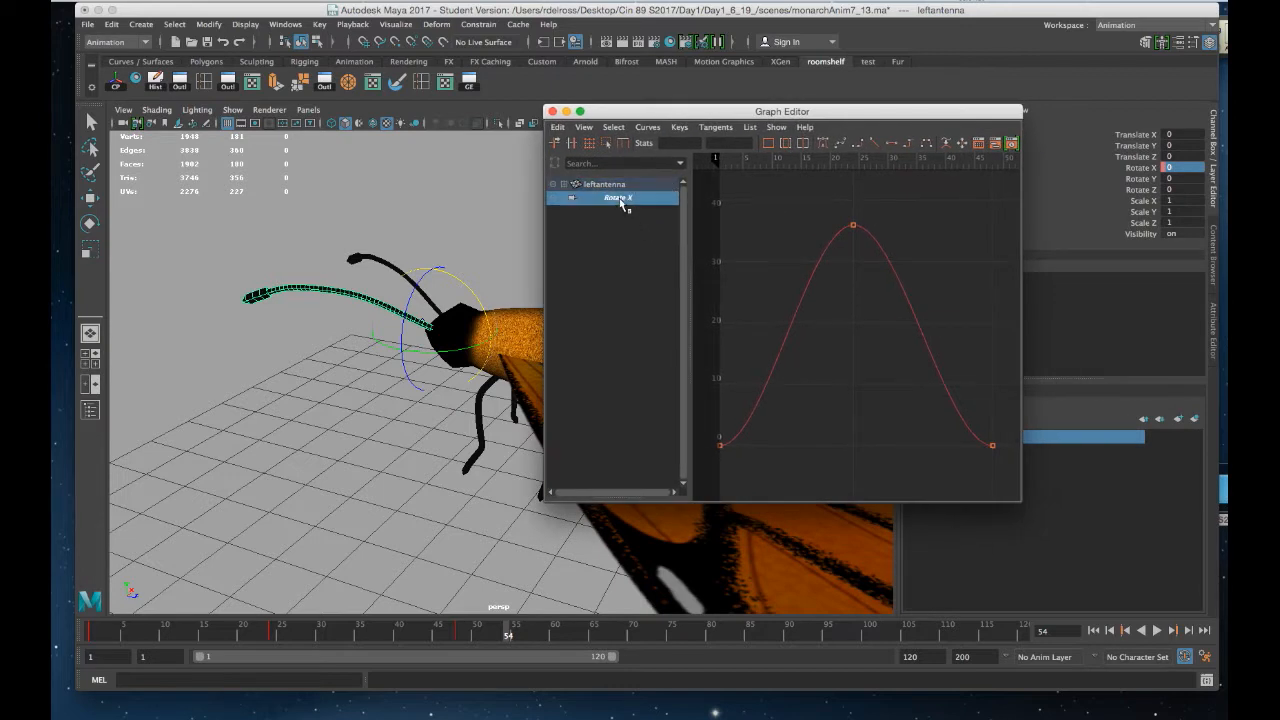
drag(1011, 183, 713, 478)
click(647, 127)
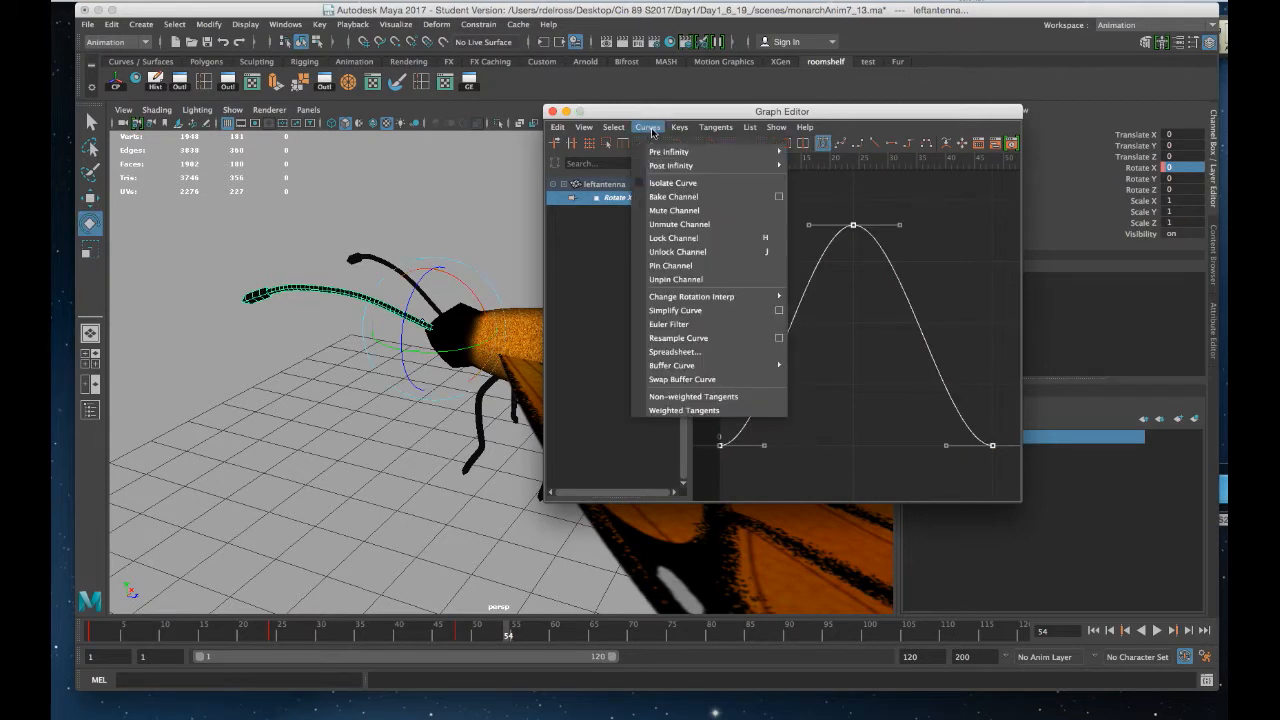
mouse_move(660, 166)
click(814, 177)
Play back and scrub the cycling antenna animation, closing the Graph Editor
click(125, 643)
key(alt+v)
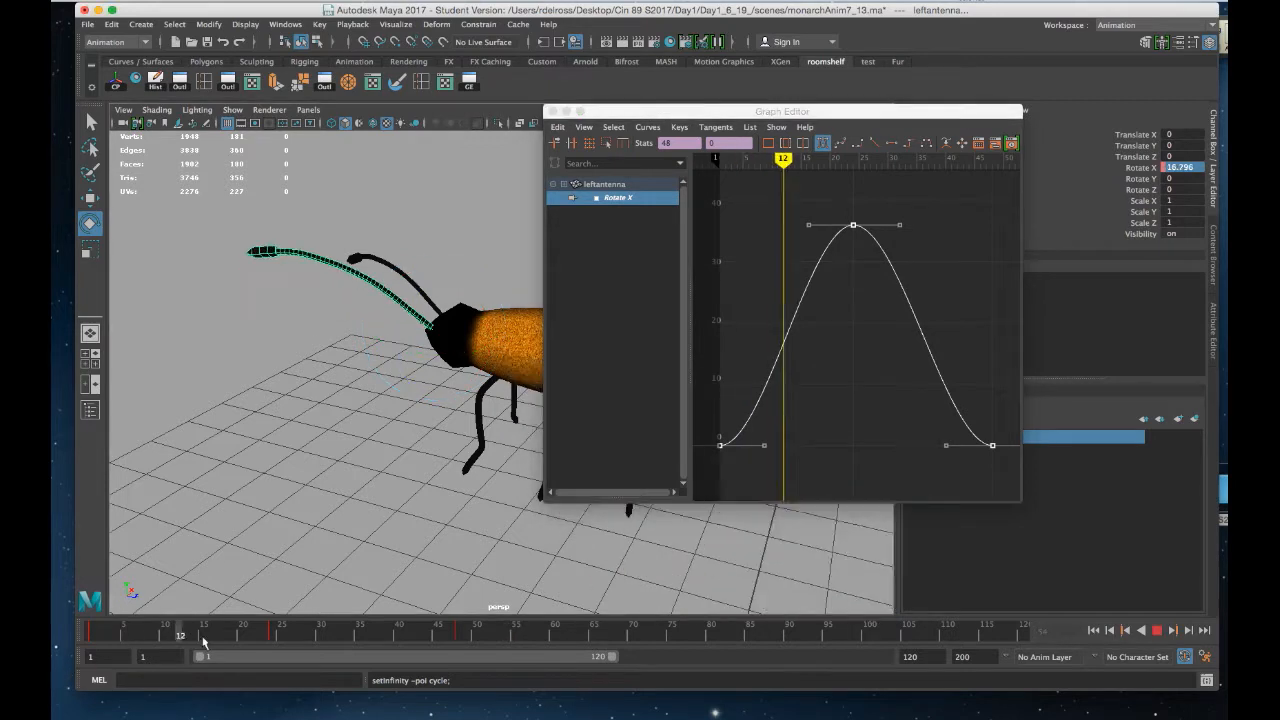
mouse_move(610, 634)
mouse_down()
mouse_move(88, 632)
mouse_move(530, 668)
mouse_up()
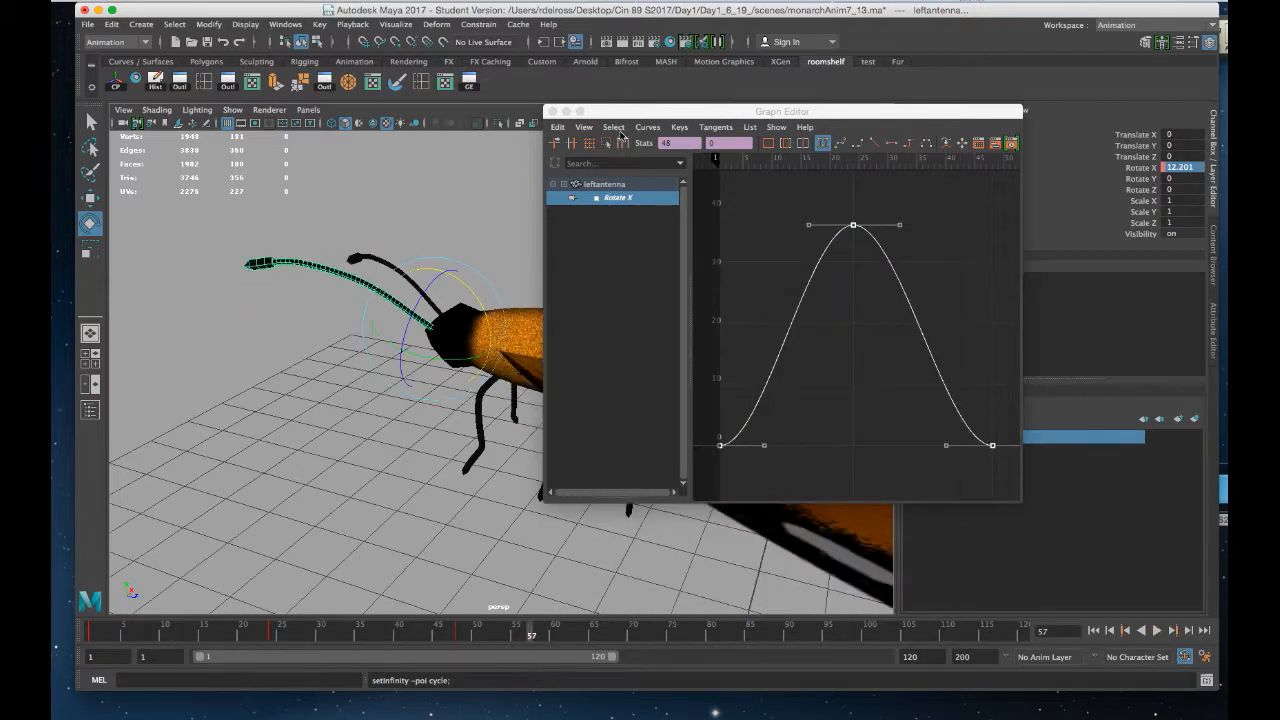
drag(614, 114, 852, 133)
click(788, 131)
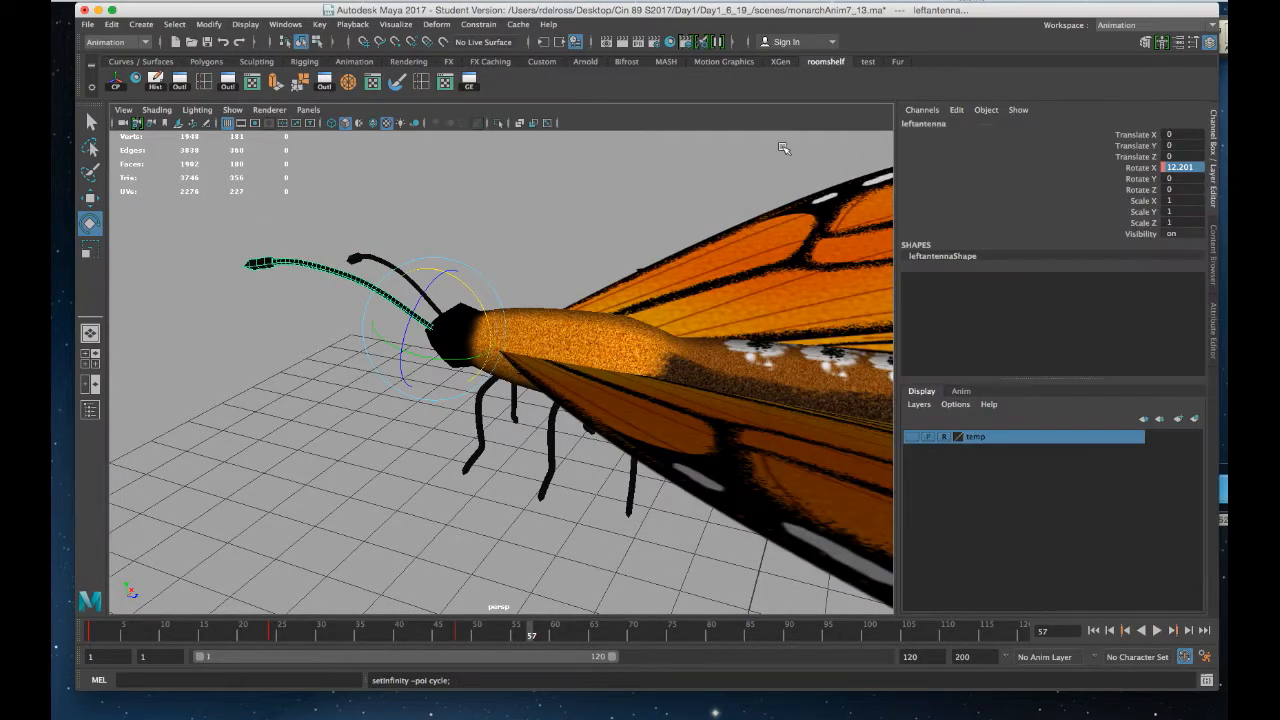
alt+drag(548, 405, 525, 492)
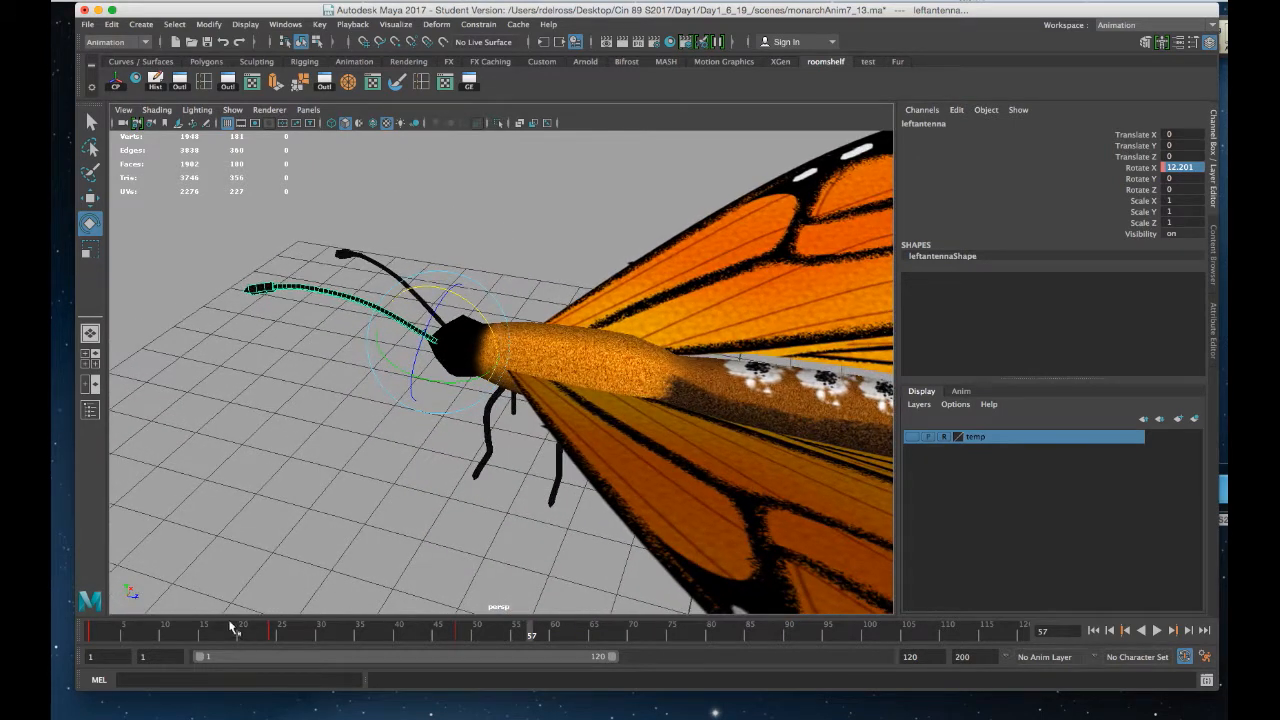
key(alt+v)
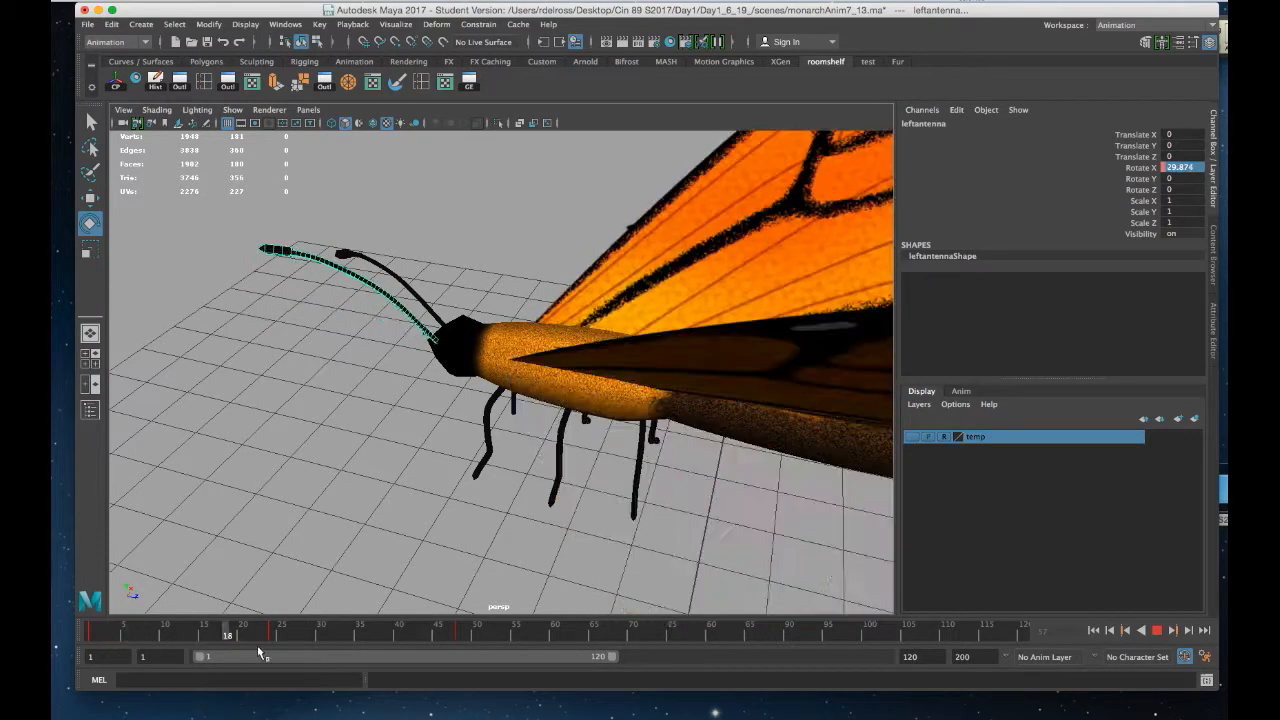
mouse_move(463, 649)
mouse_down()
mouse_move(149, 650)
mouse_move(203, 646)
mouse_up()
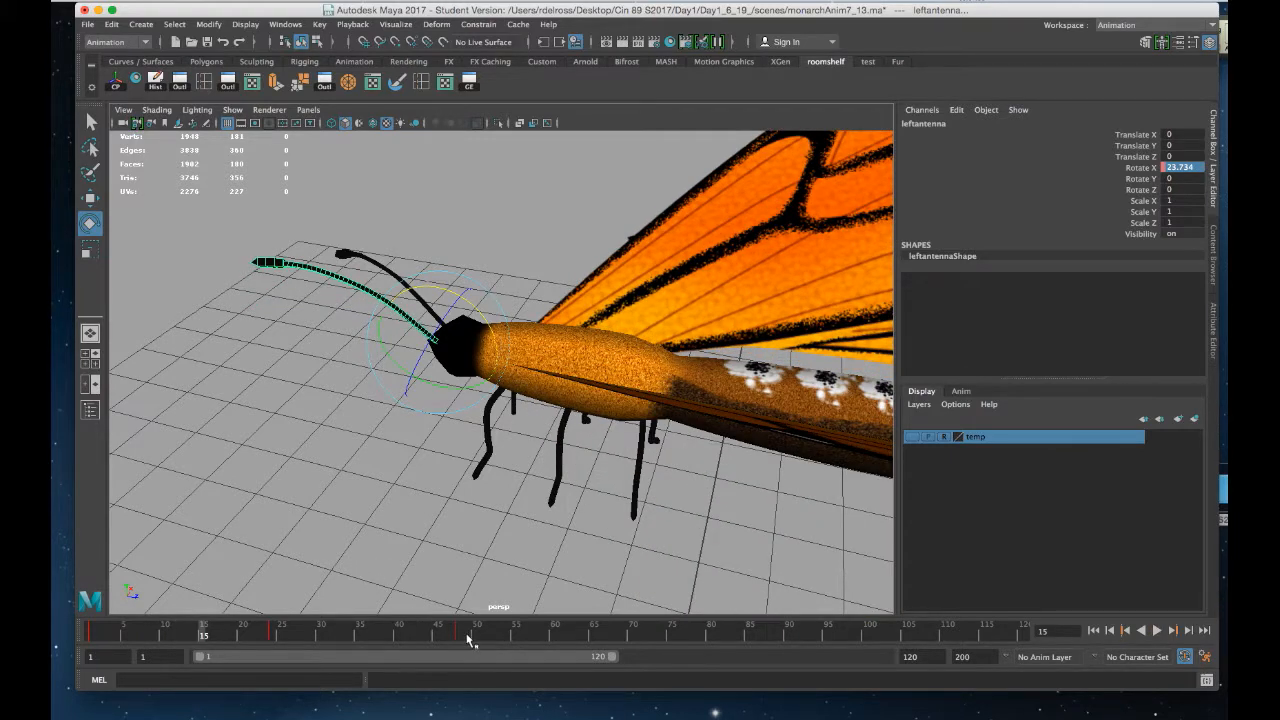
shift+drag(474, 631, 82, 637)
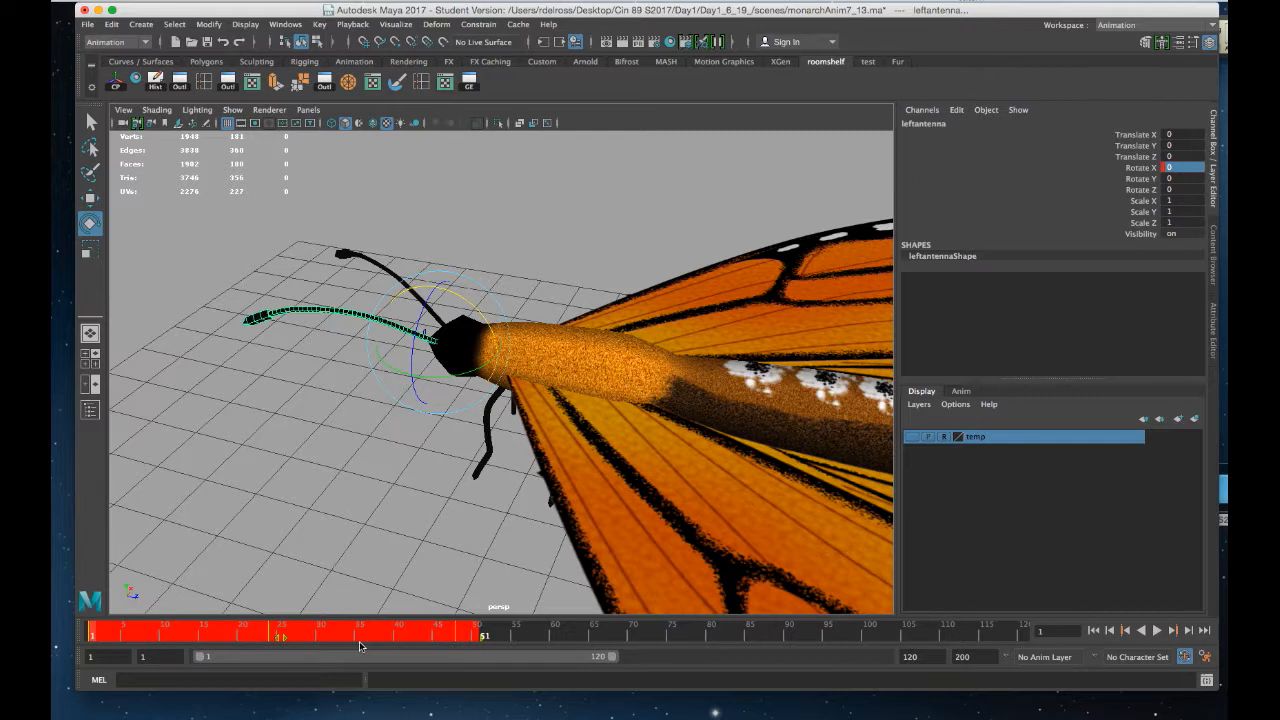
click(285, 641)
drag(289, 636, 492, 645)
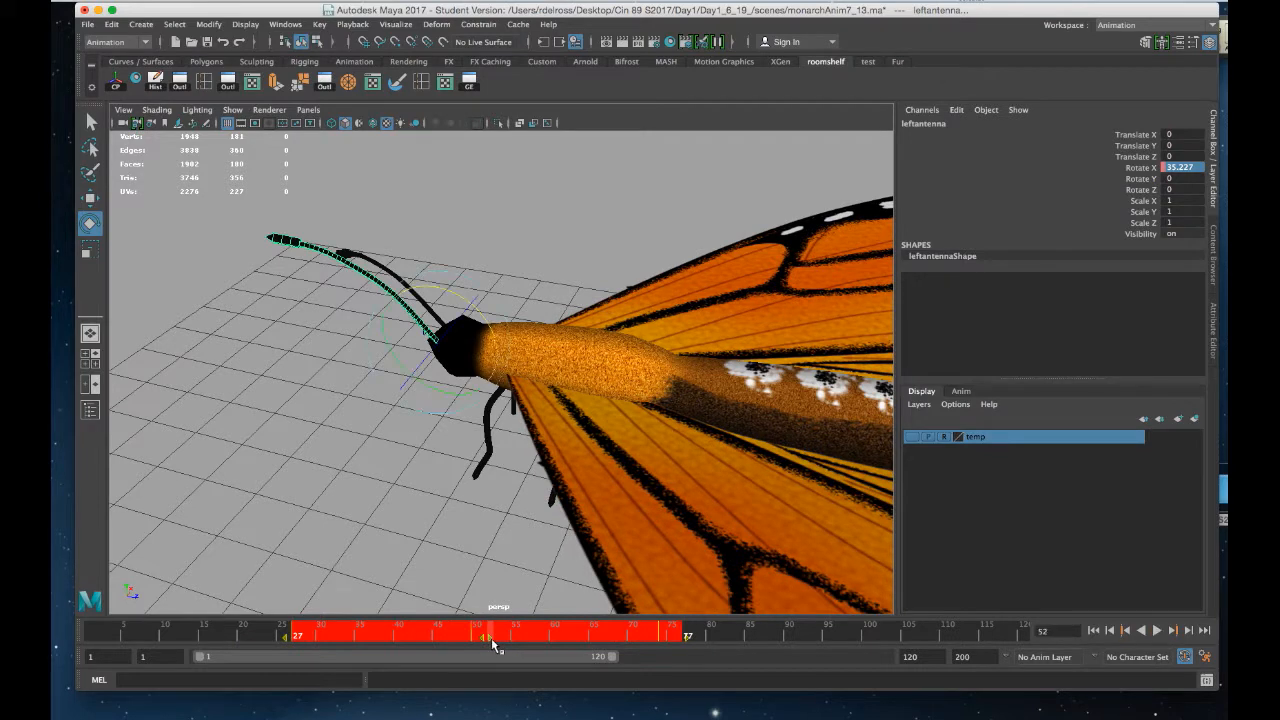
drag(210, 636, 434, 644)
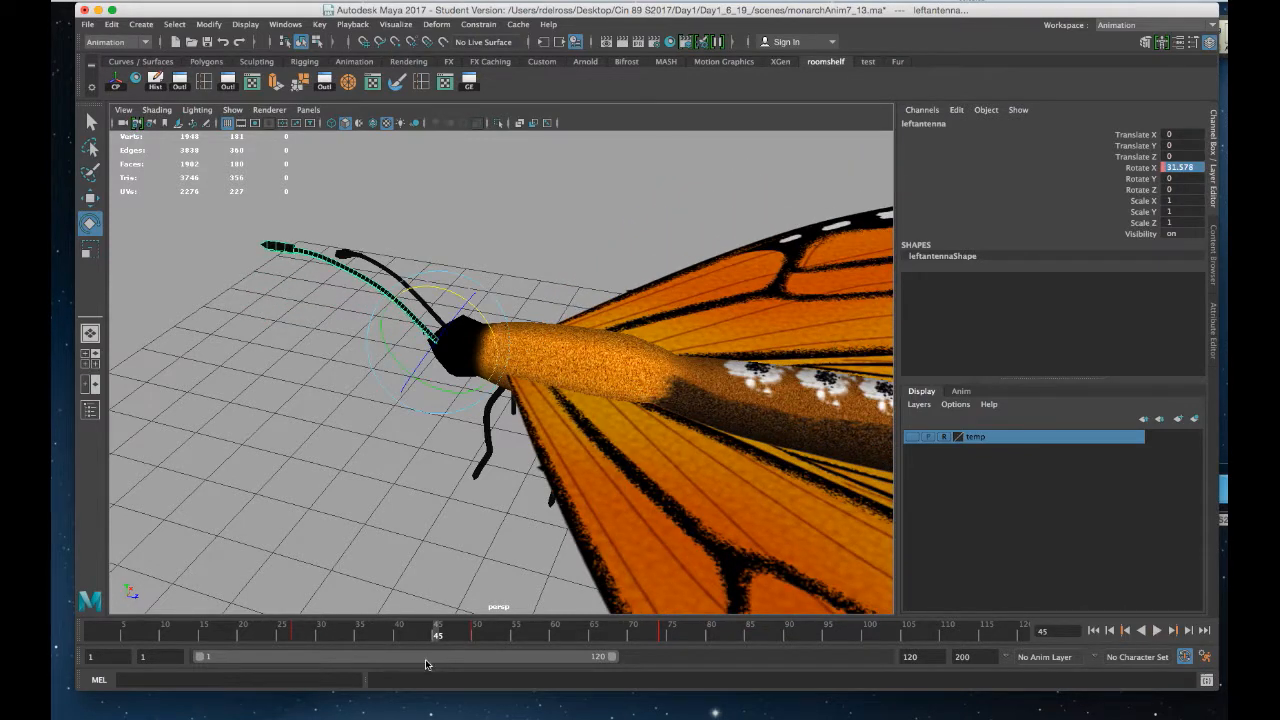
key(super+z)
key(super+z)
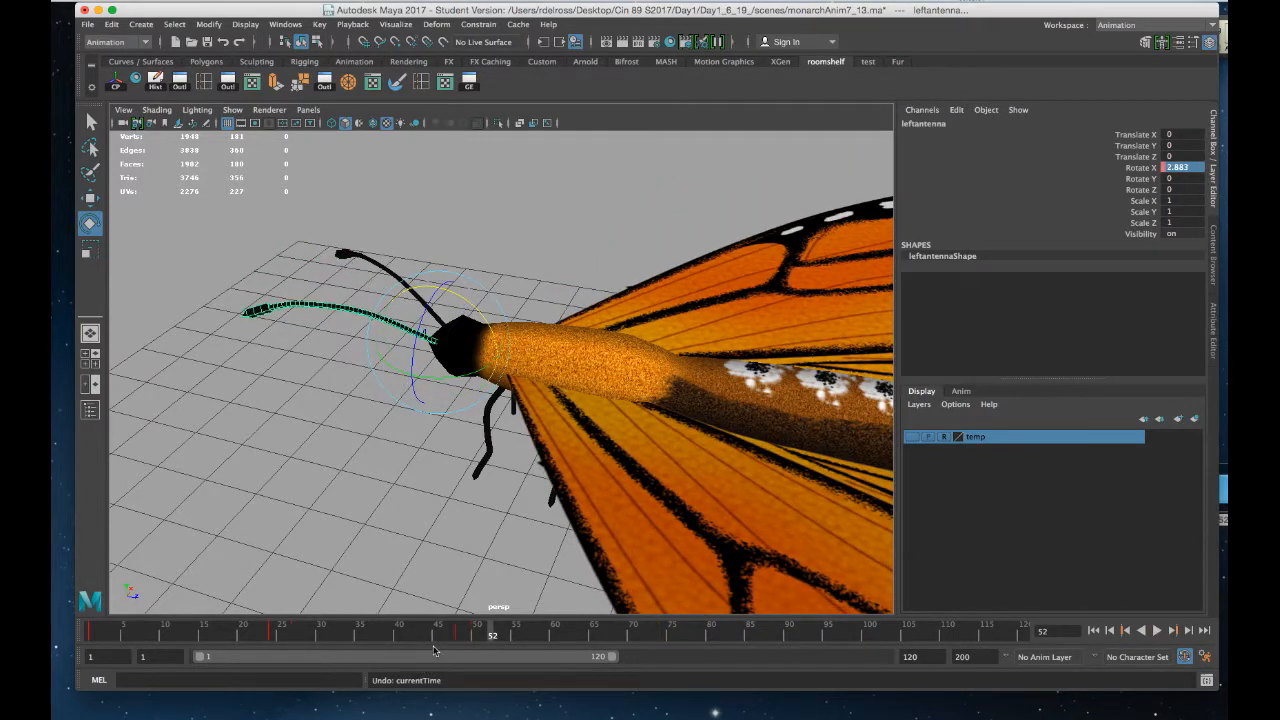
Scale the antenna keys on the timeline from frames 1–51 to span frames 1–85
shift+drag(477, 635, 76, 653)
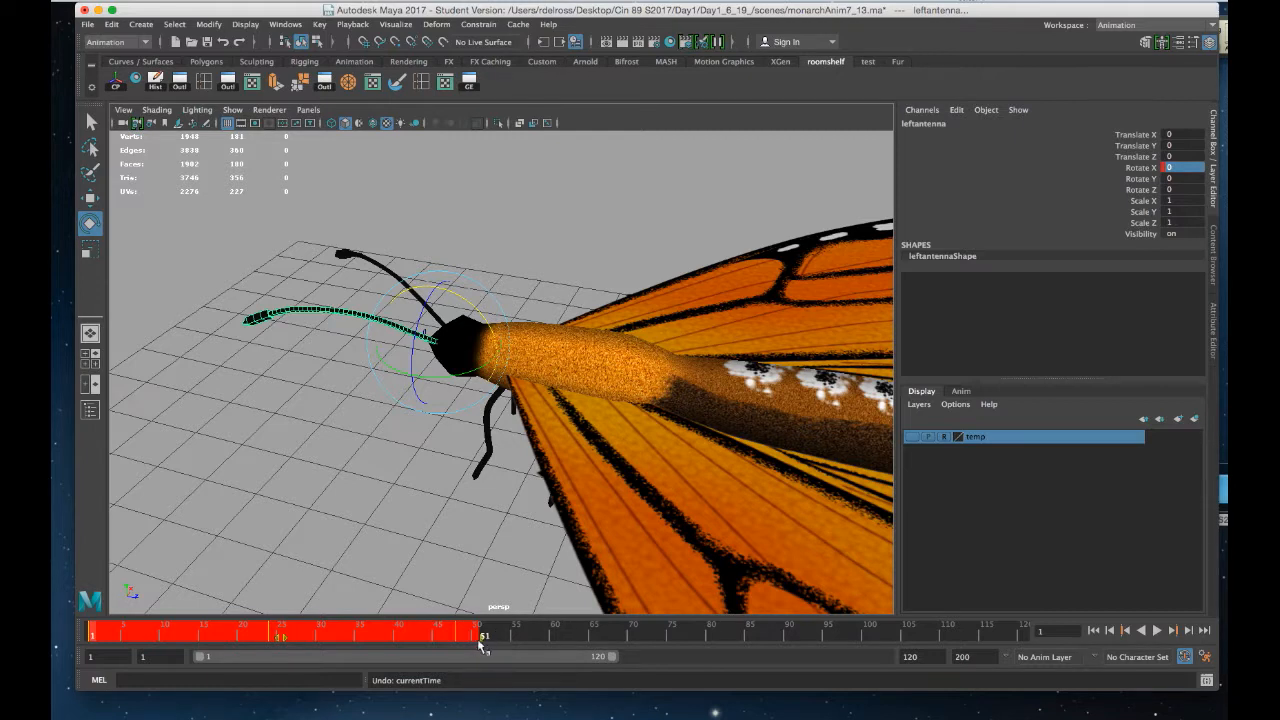
shift+drag(480, 638, 749, 643)
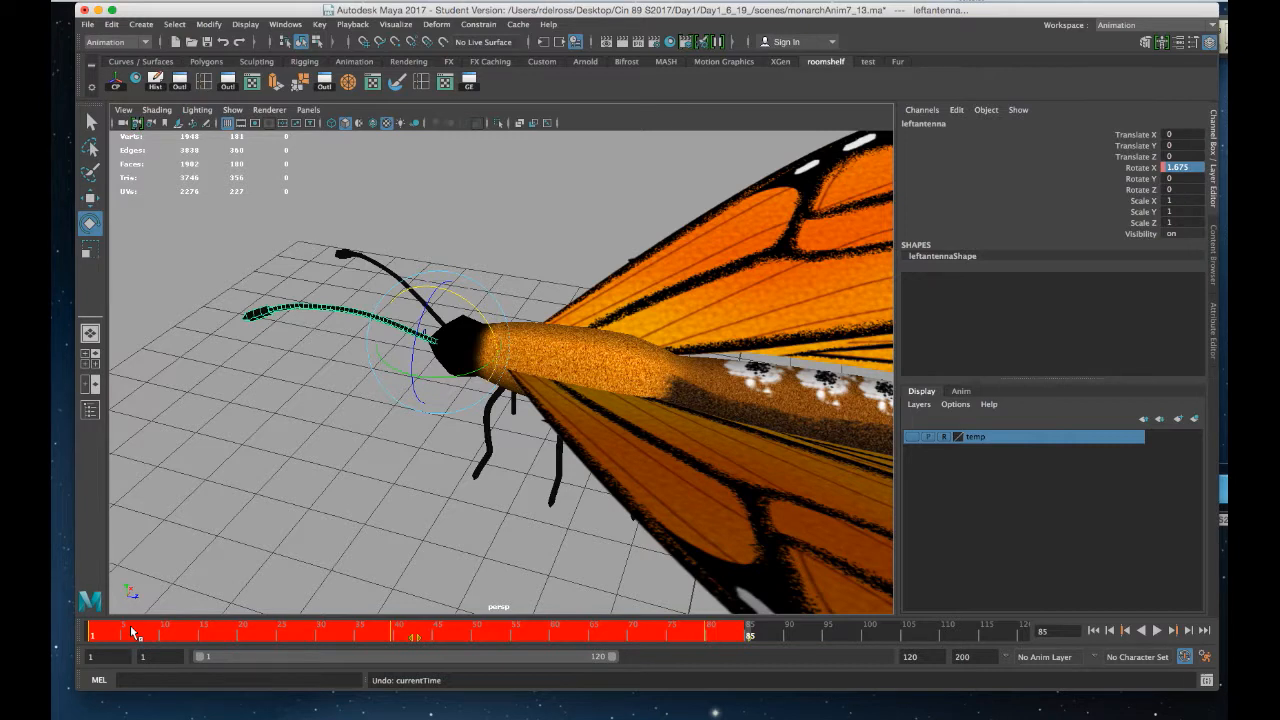
click(166, 563)
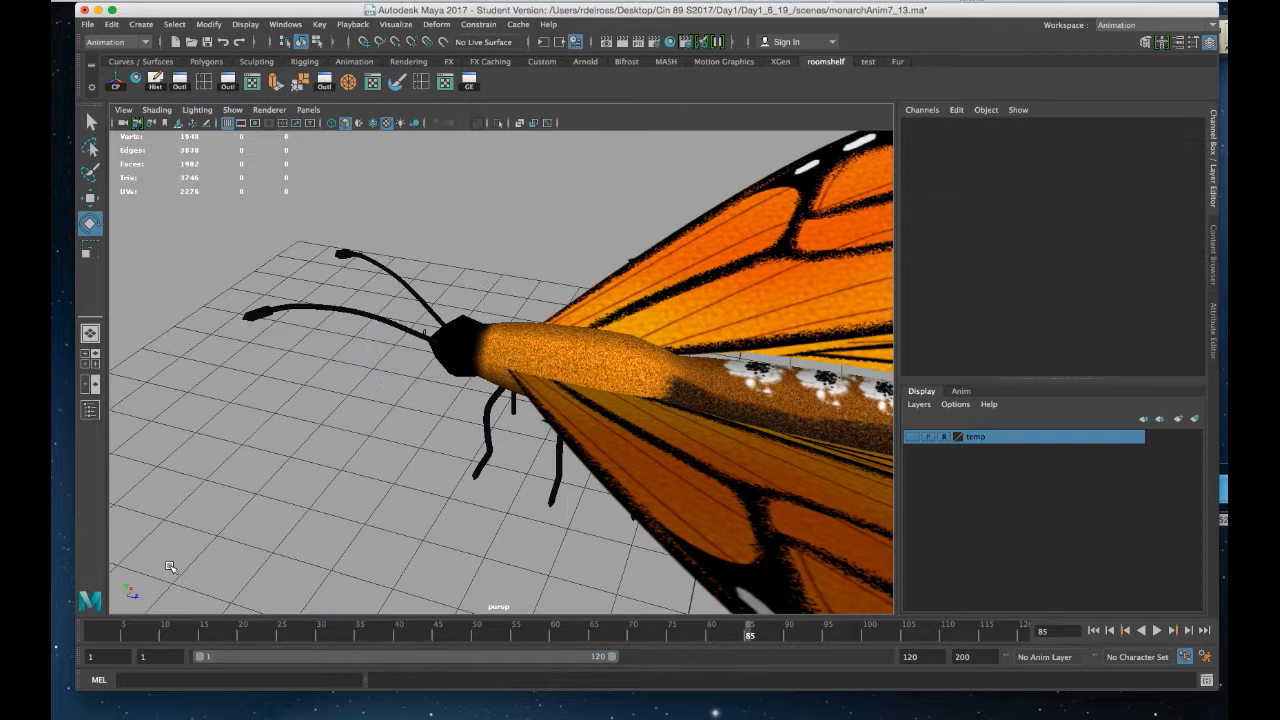
Play the animation from the start to review the slower antenna cycle
click(1094, 630)
click(1157, 630)
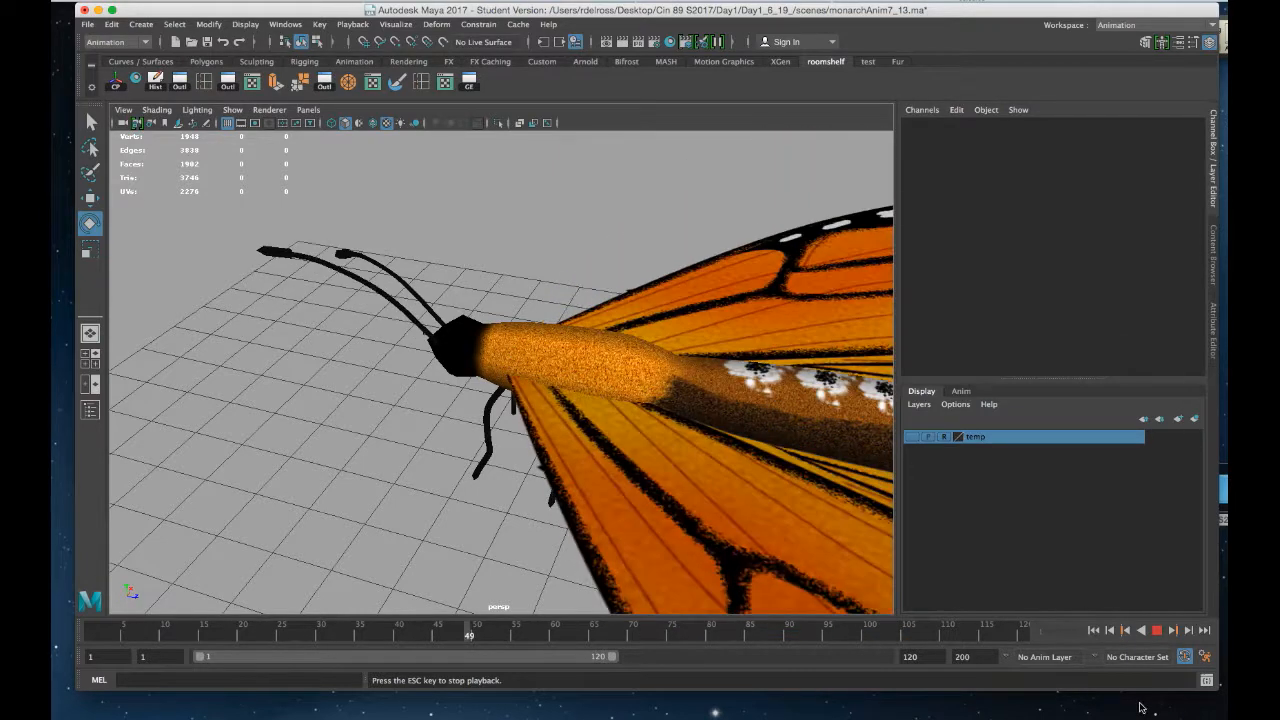
click(1157, 630)
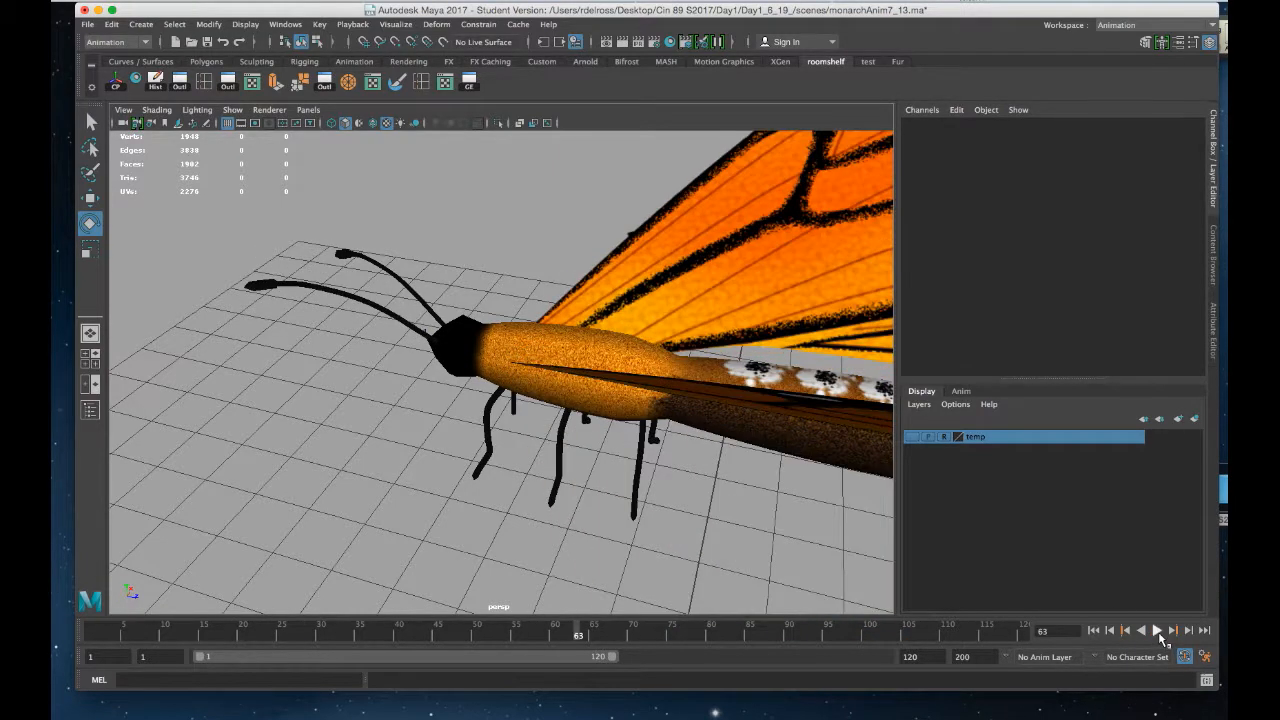
click(1093, 630)
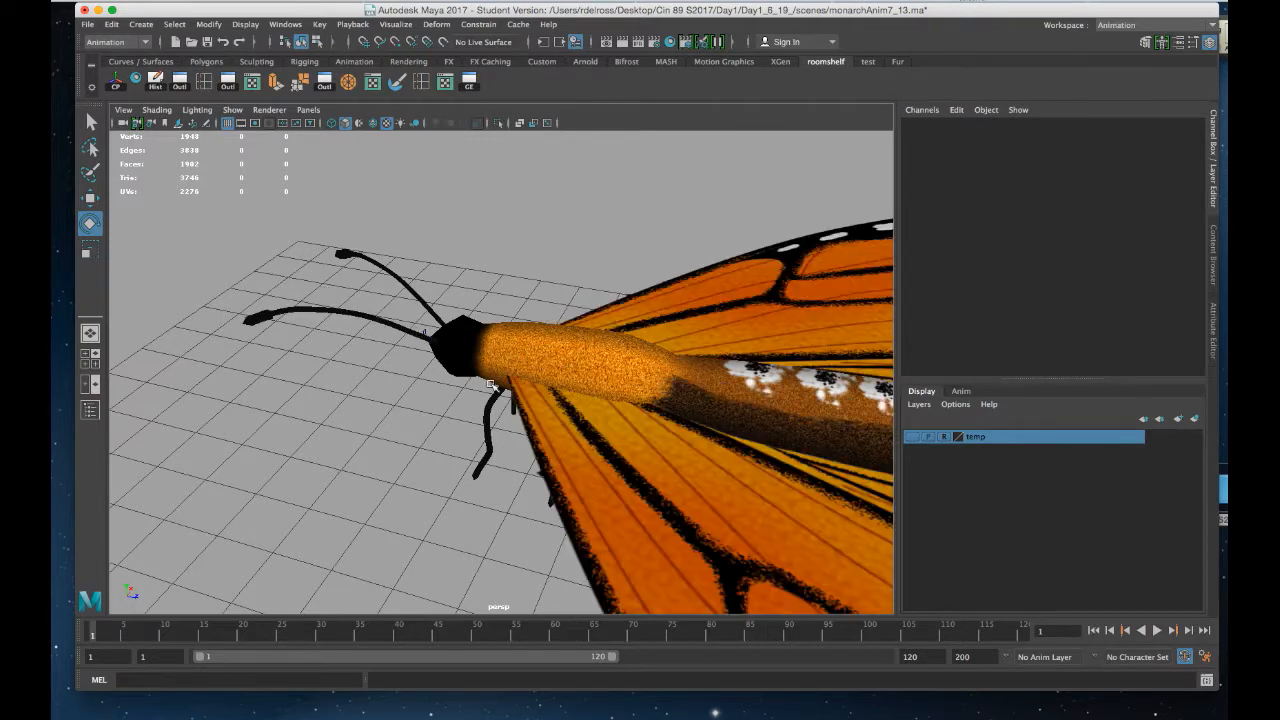
alt+drag(490, 378, 459, 345)
alt+middle_drag(461, 344, 479, 387)
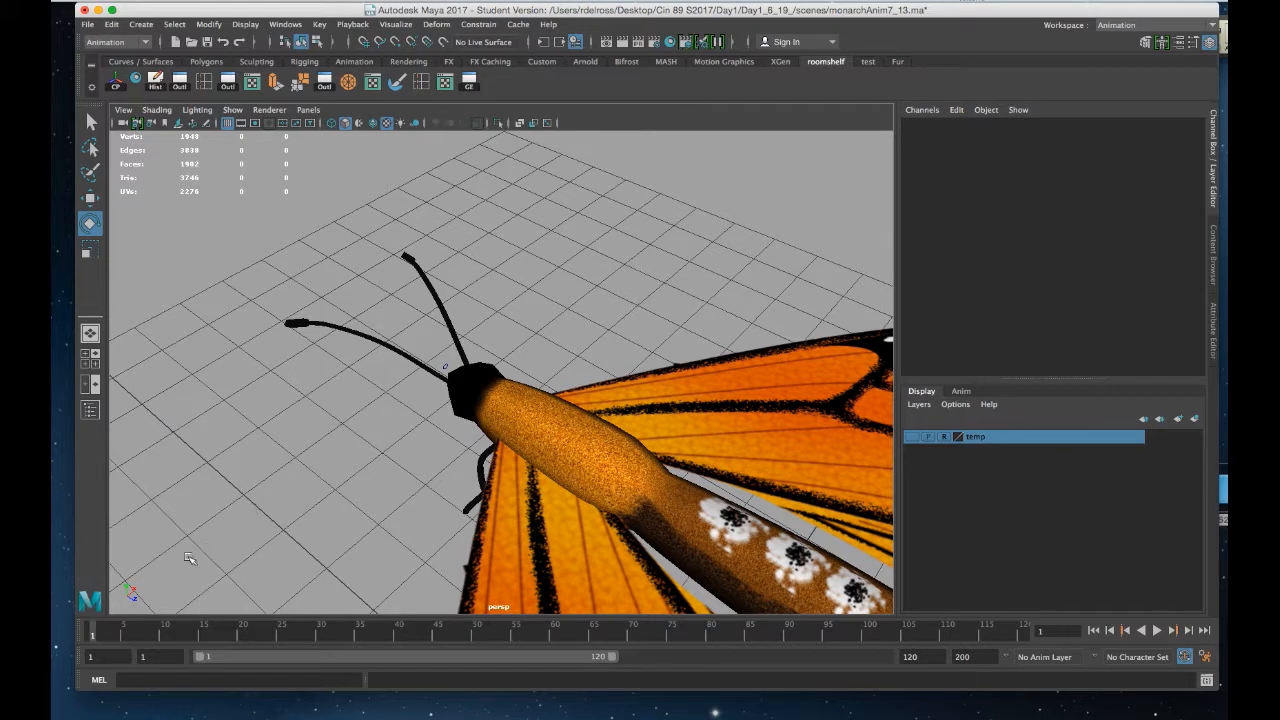
Select the right antenna and set a key on its Rotate X channel at frame 1
alt+drag(507, 333, 512, 464)
alt+drag(464, 463, 437, 451)
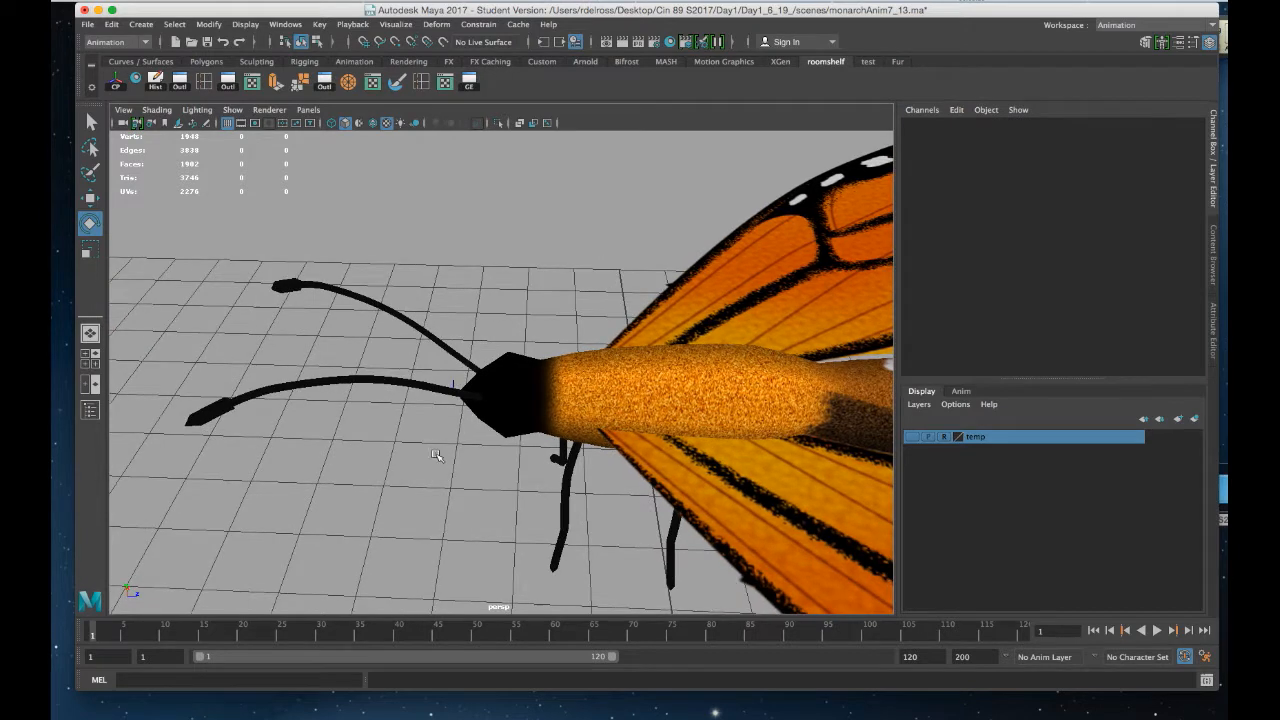
click(445, 342)
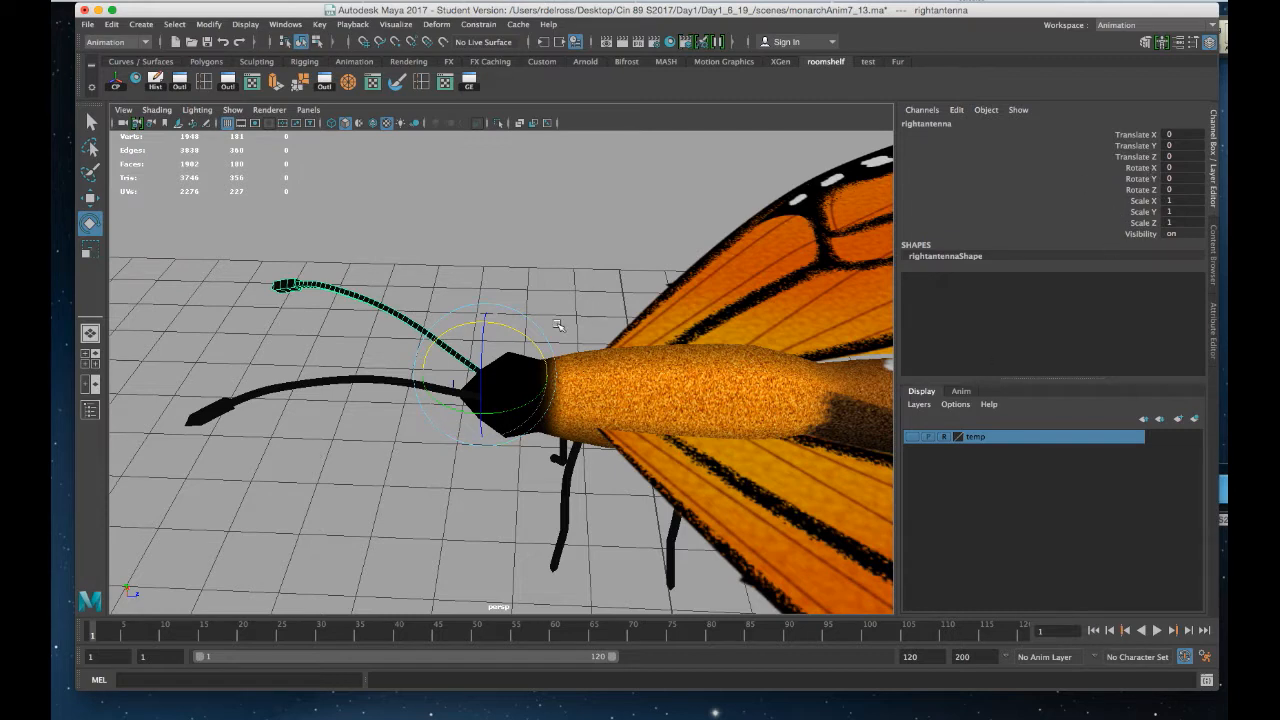
right_click(1145, 172)
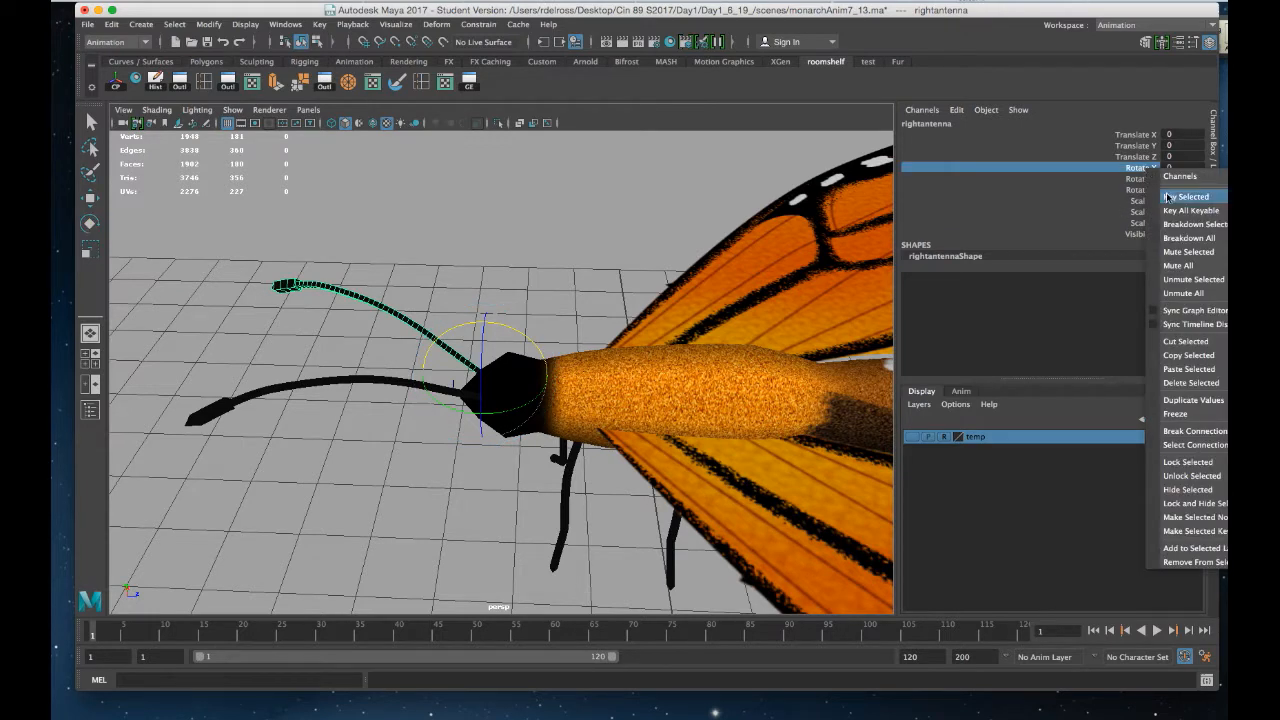
click(1170, 196)
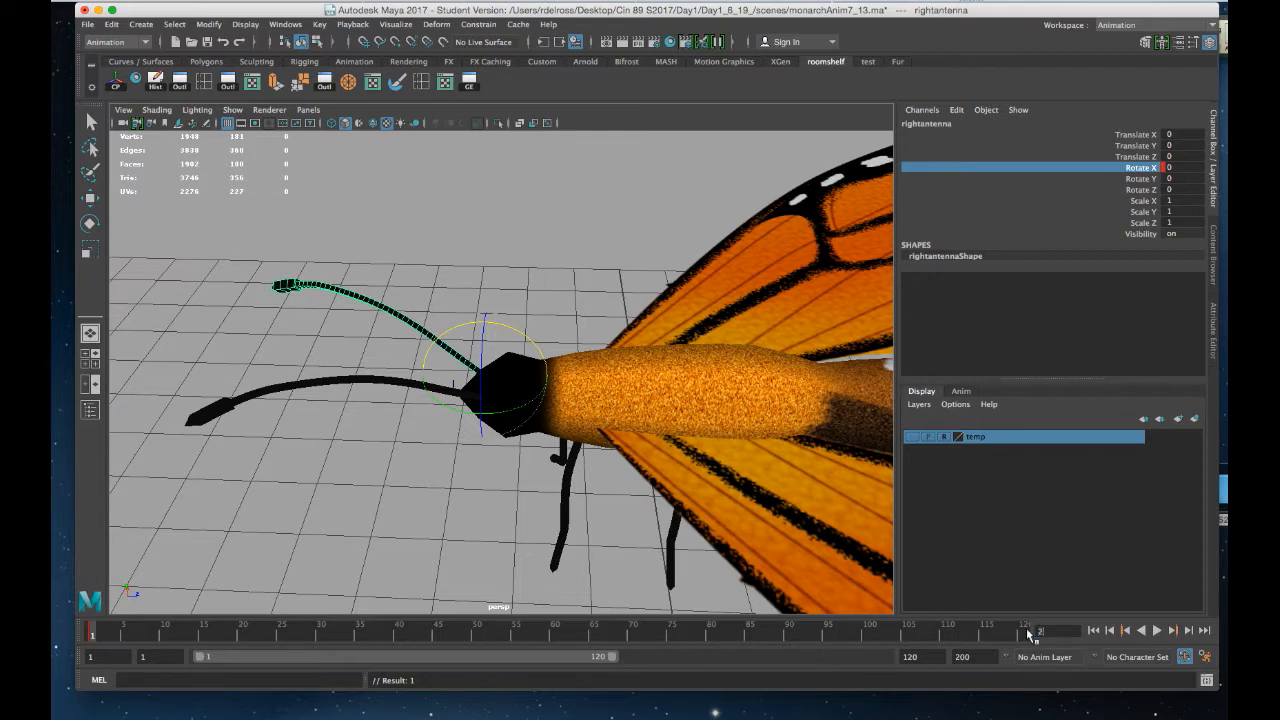
At frame 24, rotate the right antenna about 29° on X, key it, and play back the motion
key(Return)
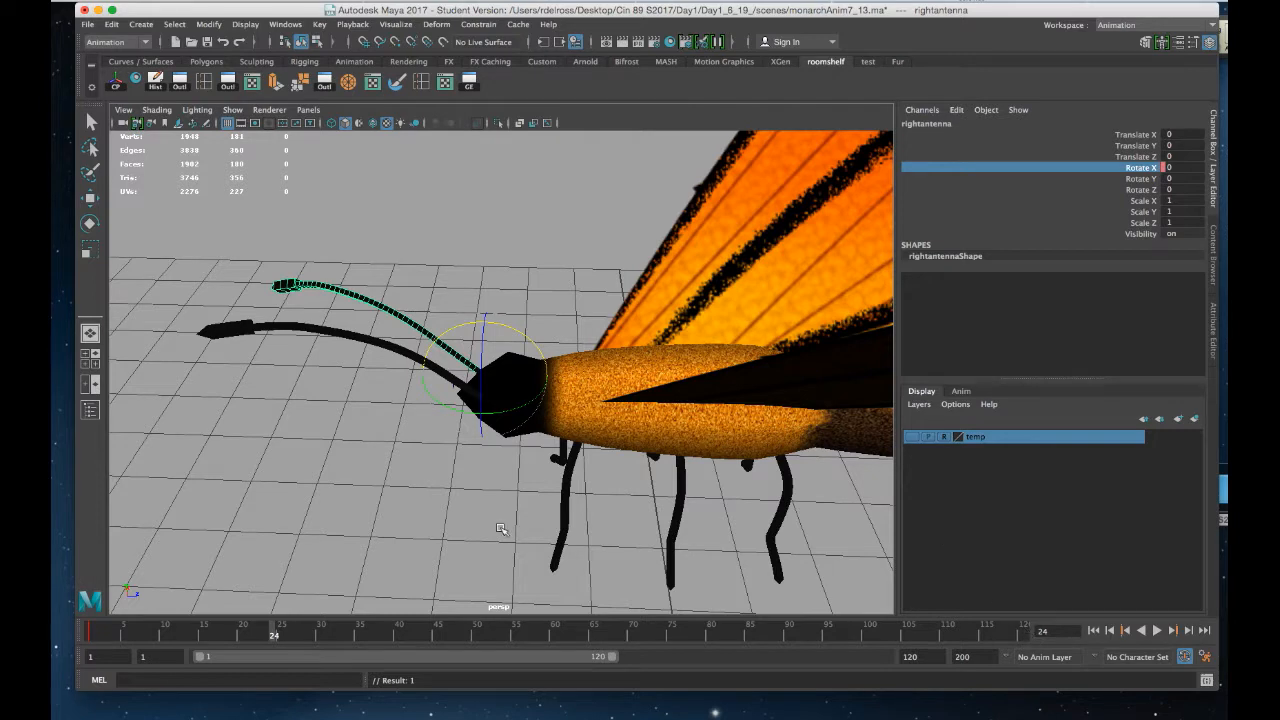
mouse_move(468, 540)
alt+mouse_down()
mouse_move(449, 523)
mouse_move(443, 556)
mouse_move(467, 517)
alt+mouse_up()
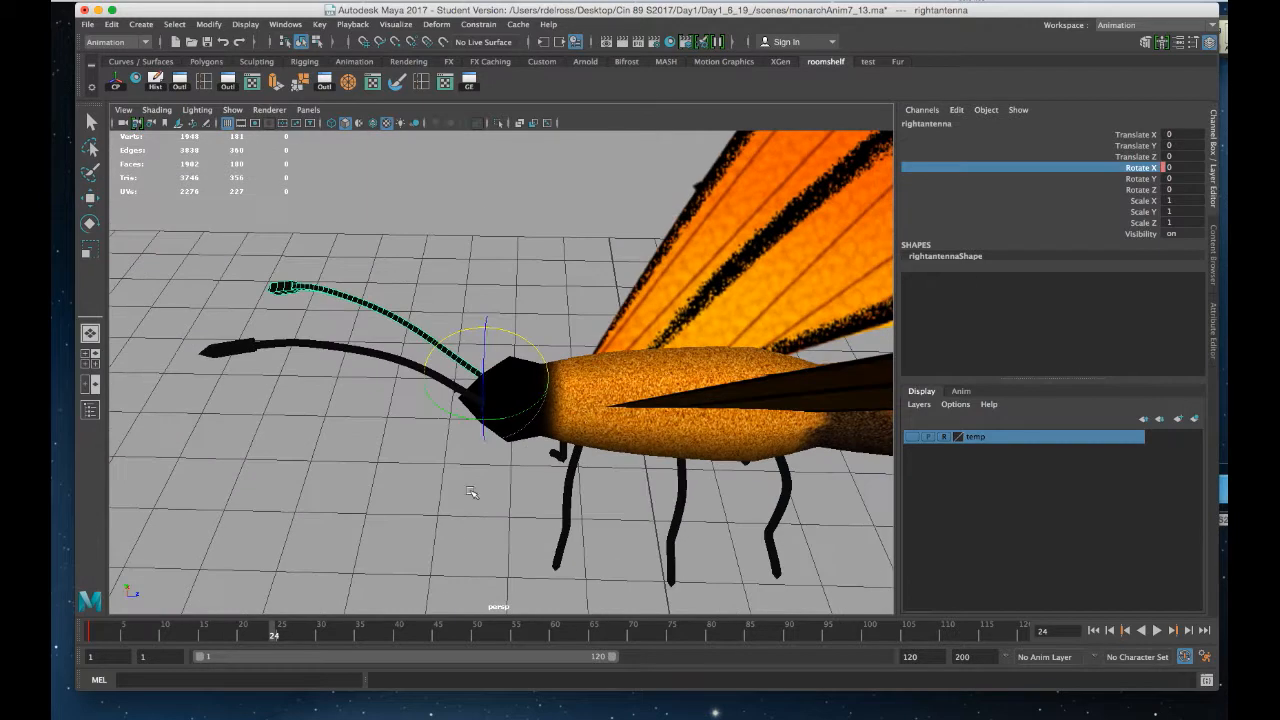
middle_drag(500, 328, 527, 342)
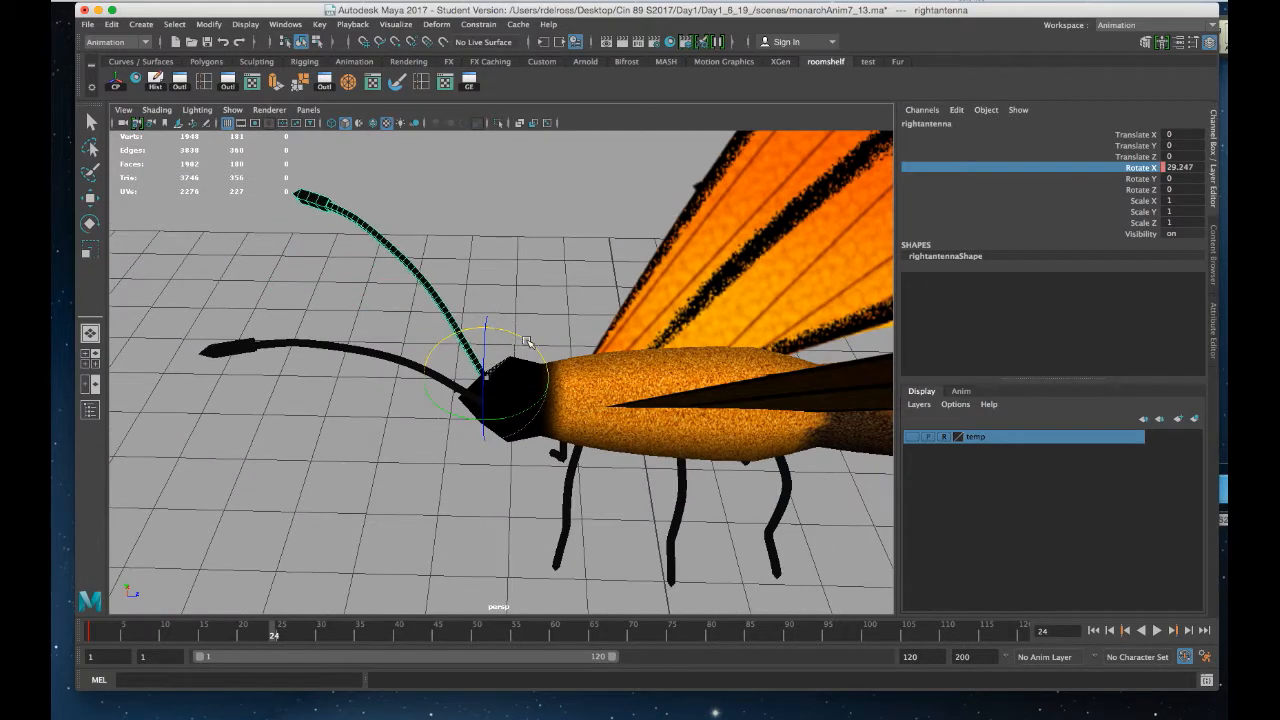
key(s)
key(alt+v)
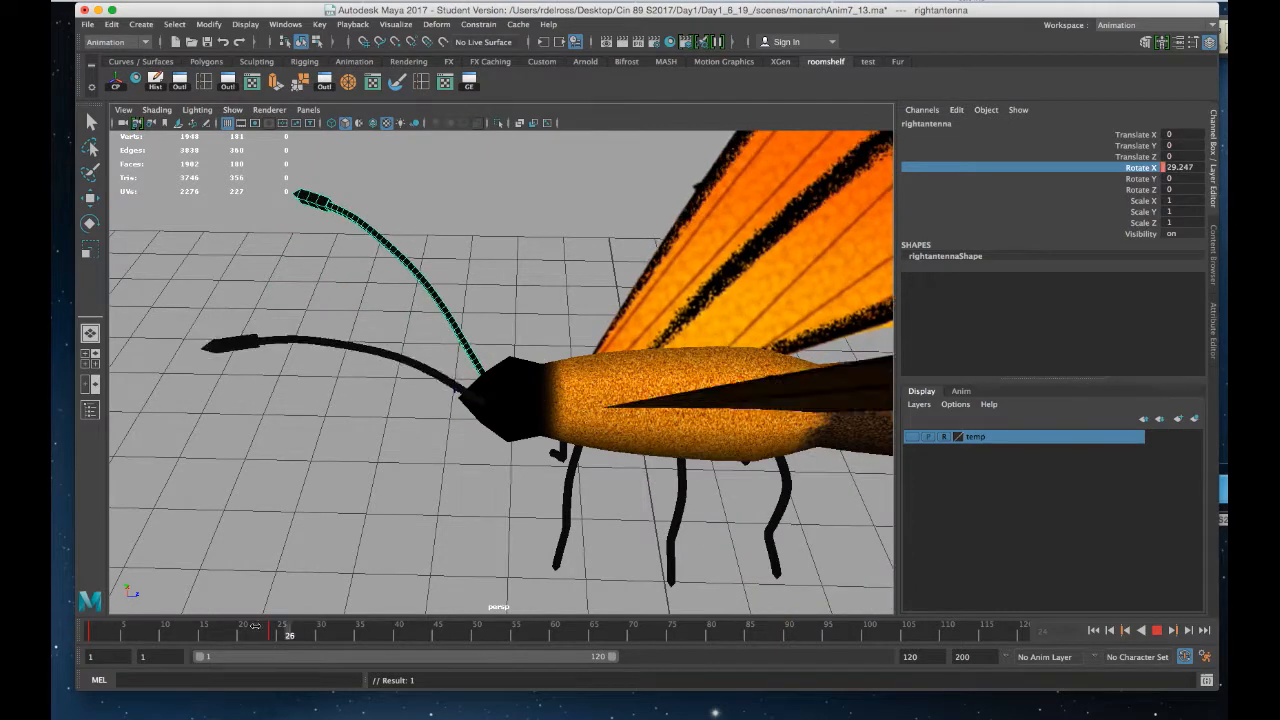
key(alt+v)
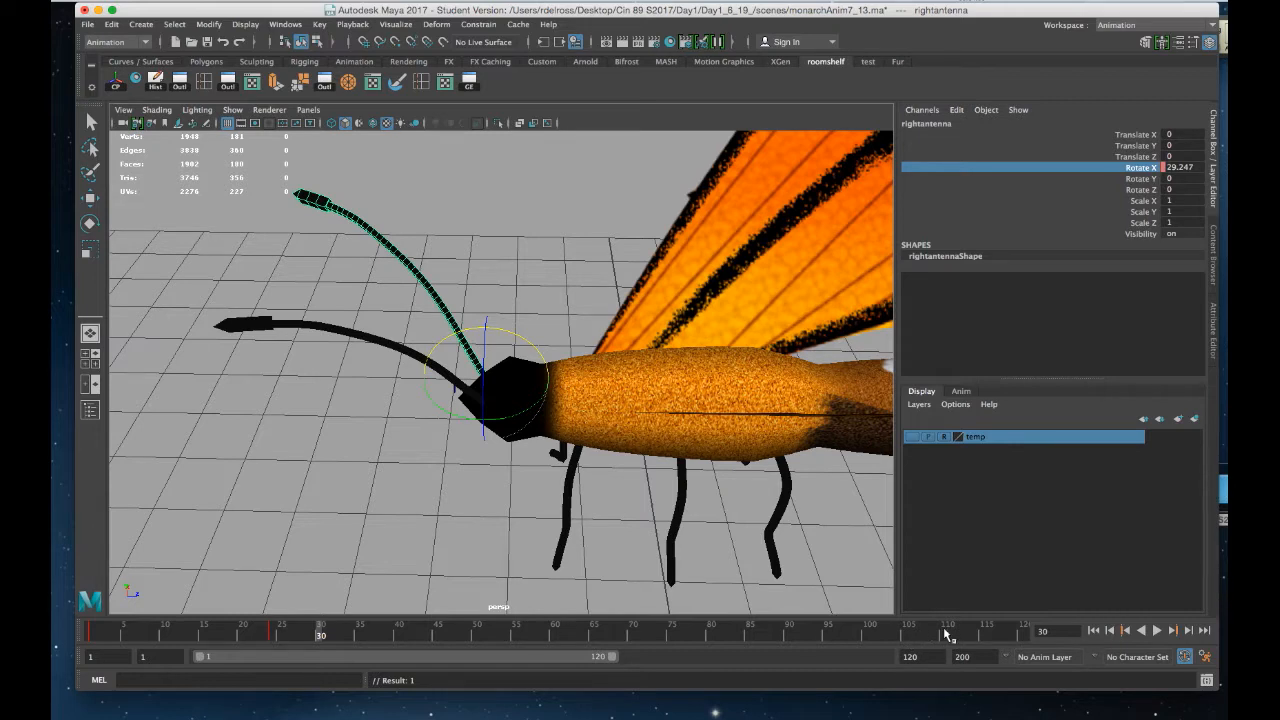
Copy the right antenna's frame 1 key and paste it at frame 48 on the timeline
click(1074, 630)
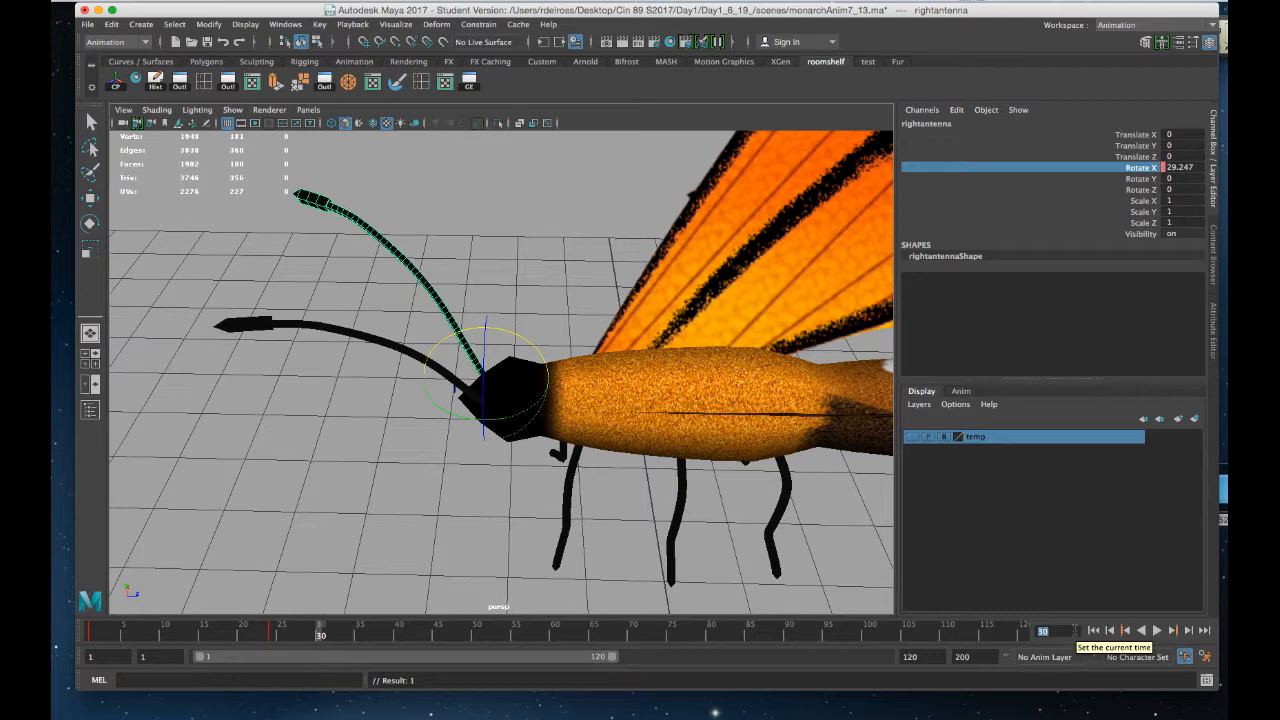
text(48)
key(Return)
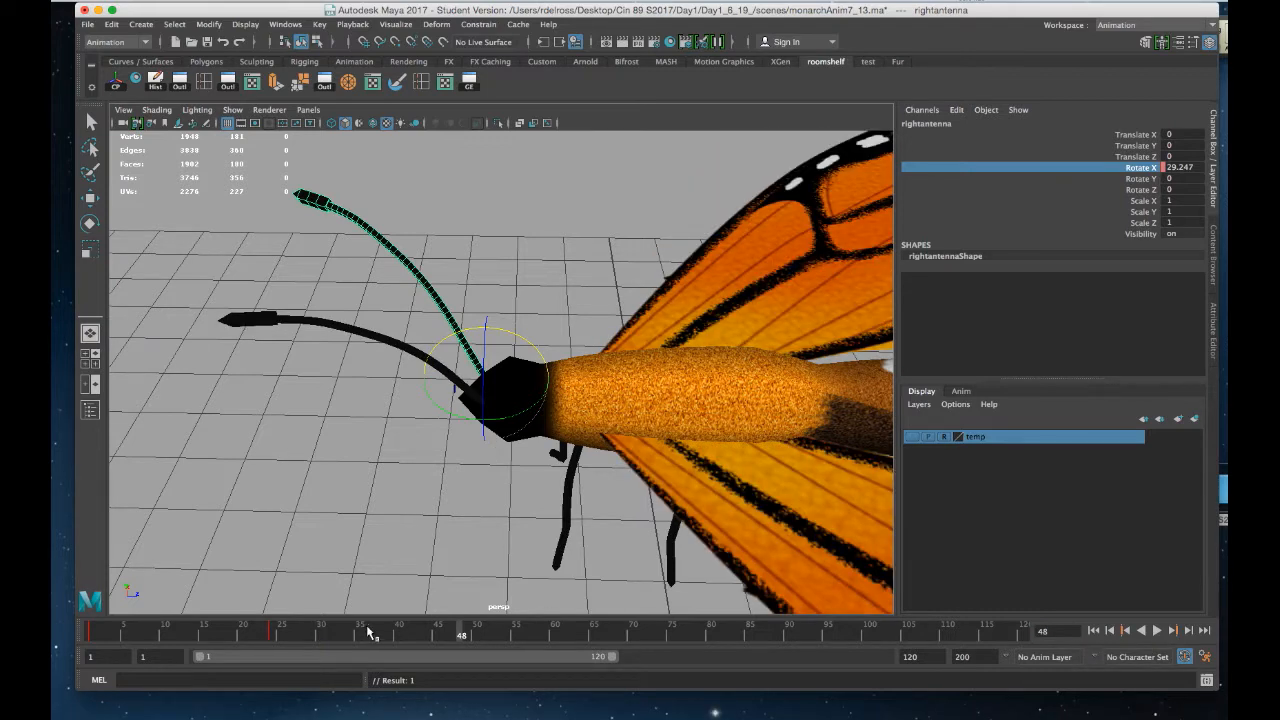
click(102, 633)
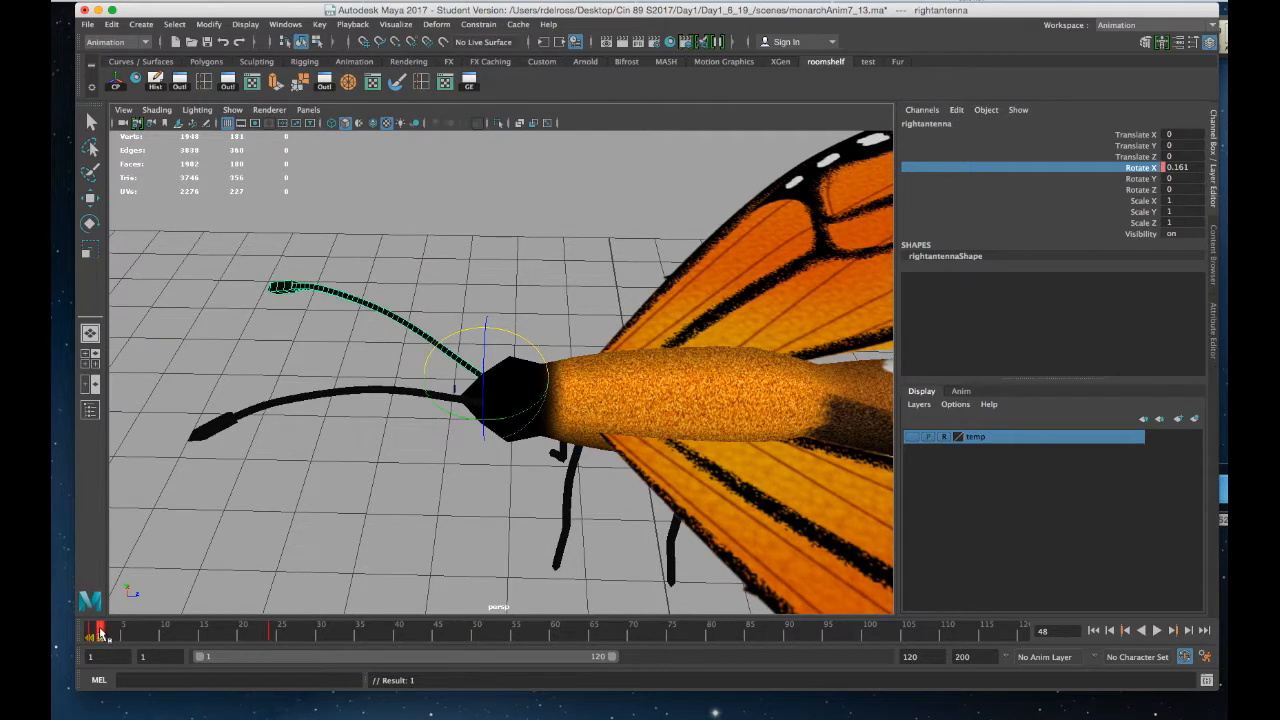
key(alt+v)
key(alt+v)
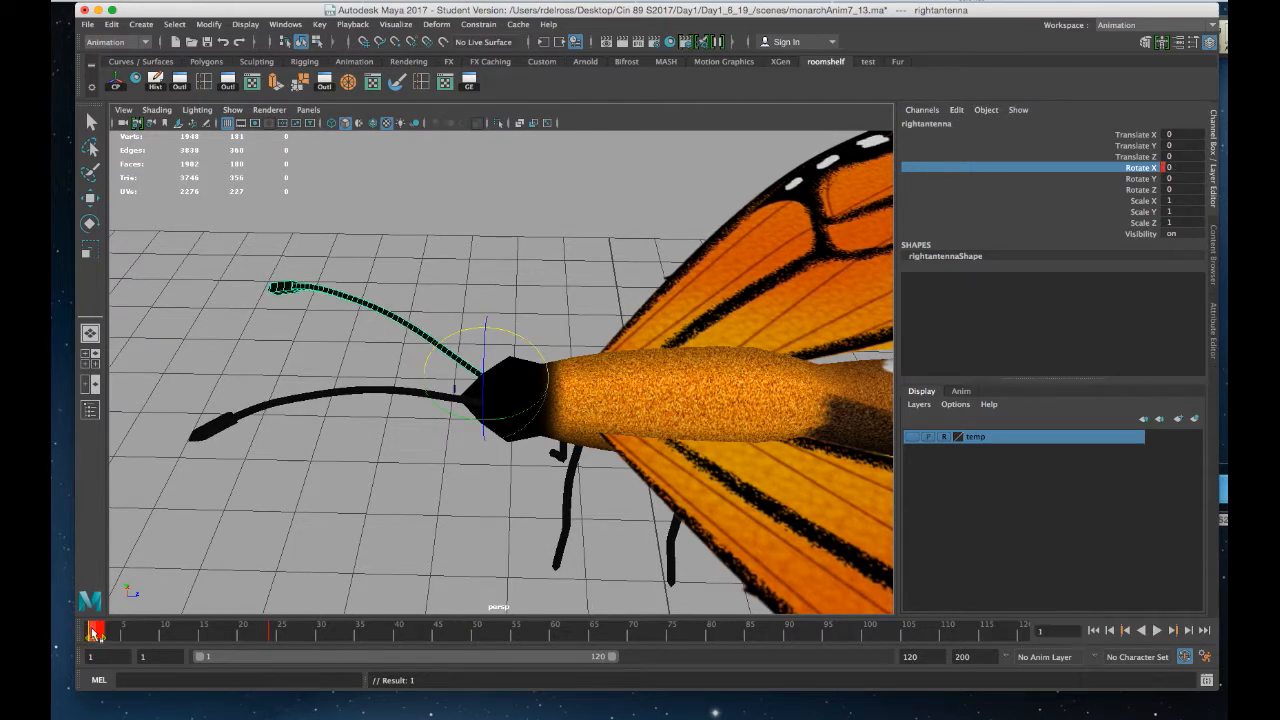
right_click(94, 631)
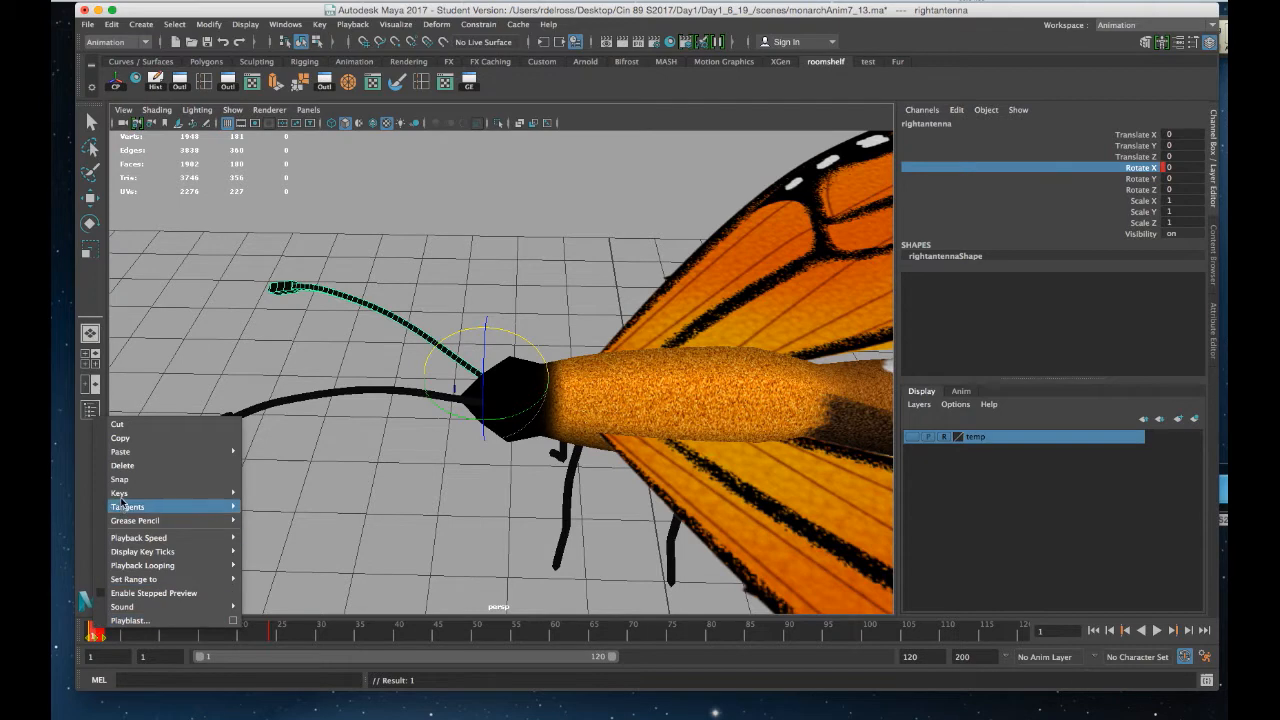
click(130, 441)
click(444, 630)
key(alt+v)
click(456, 634)
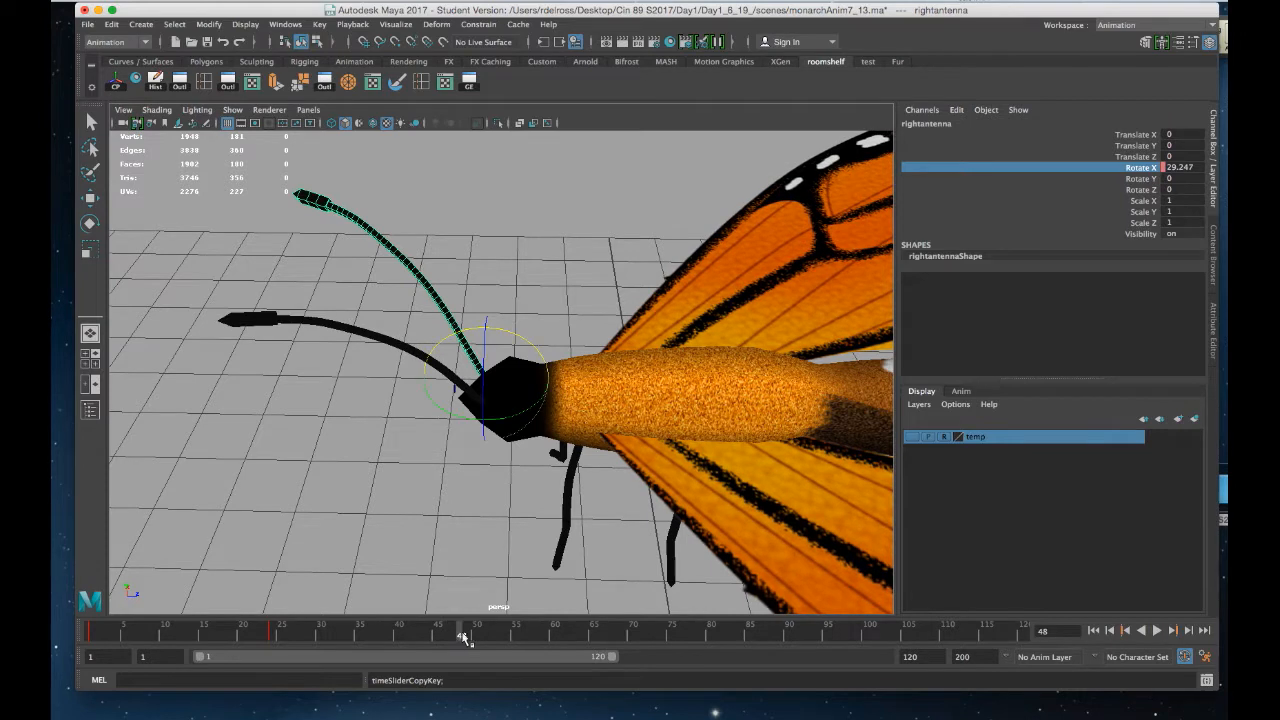
right_click(457, 630)
mouse_move(504, 449)
click(653, 459)
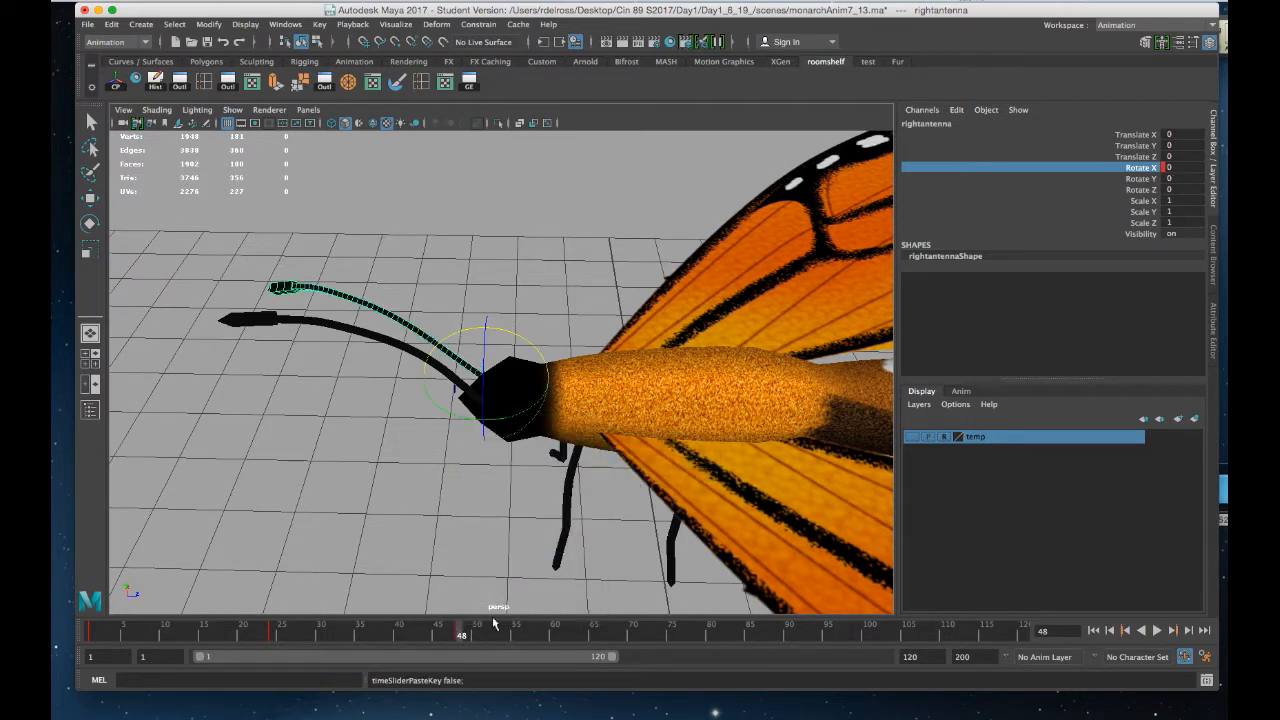
Open the Graph Editor, select the right antenna's Rotate X keys, and set its post infinity to Cycle
key(alt+v)
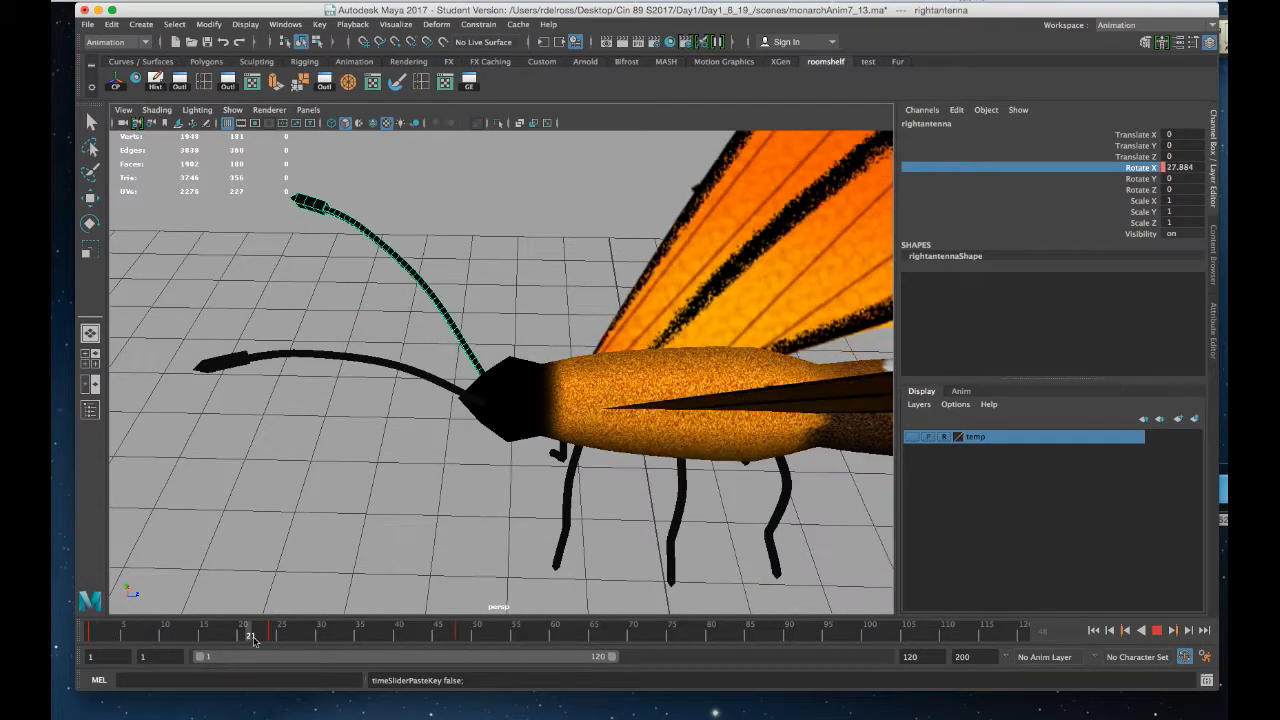
drag(428, 637, 389, 640)
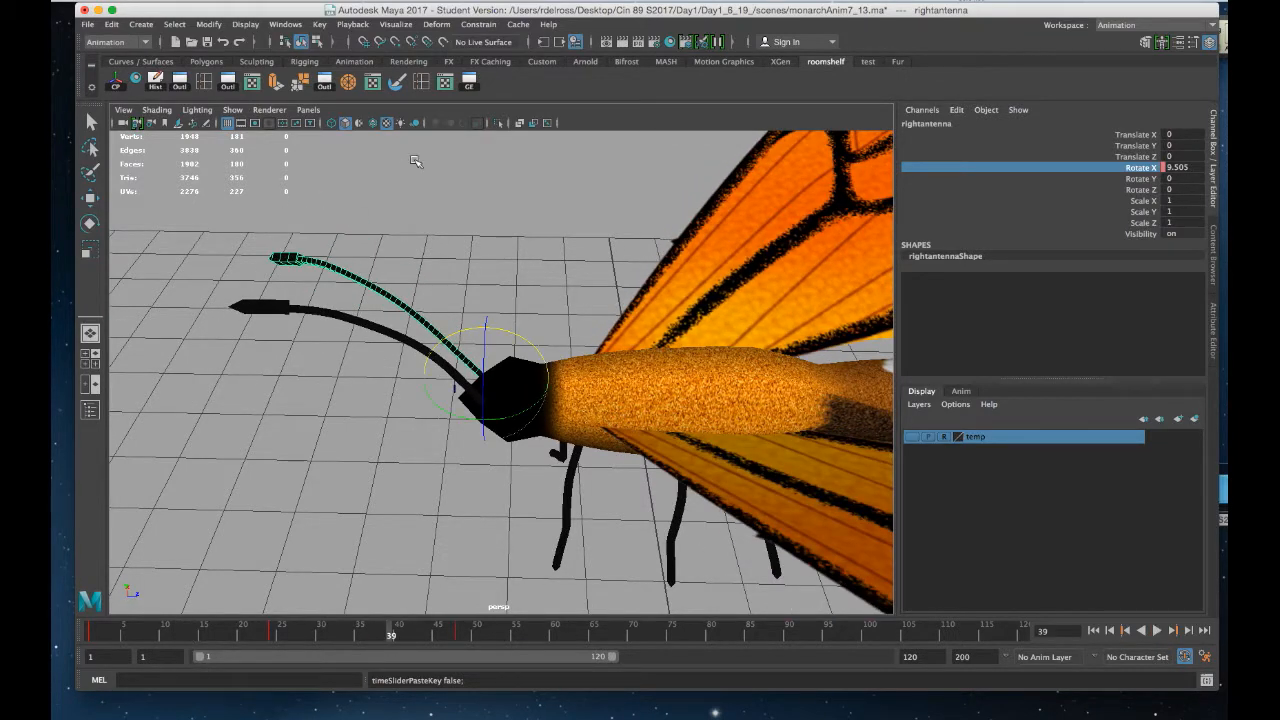
click(469, 83)
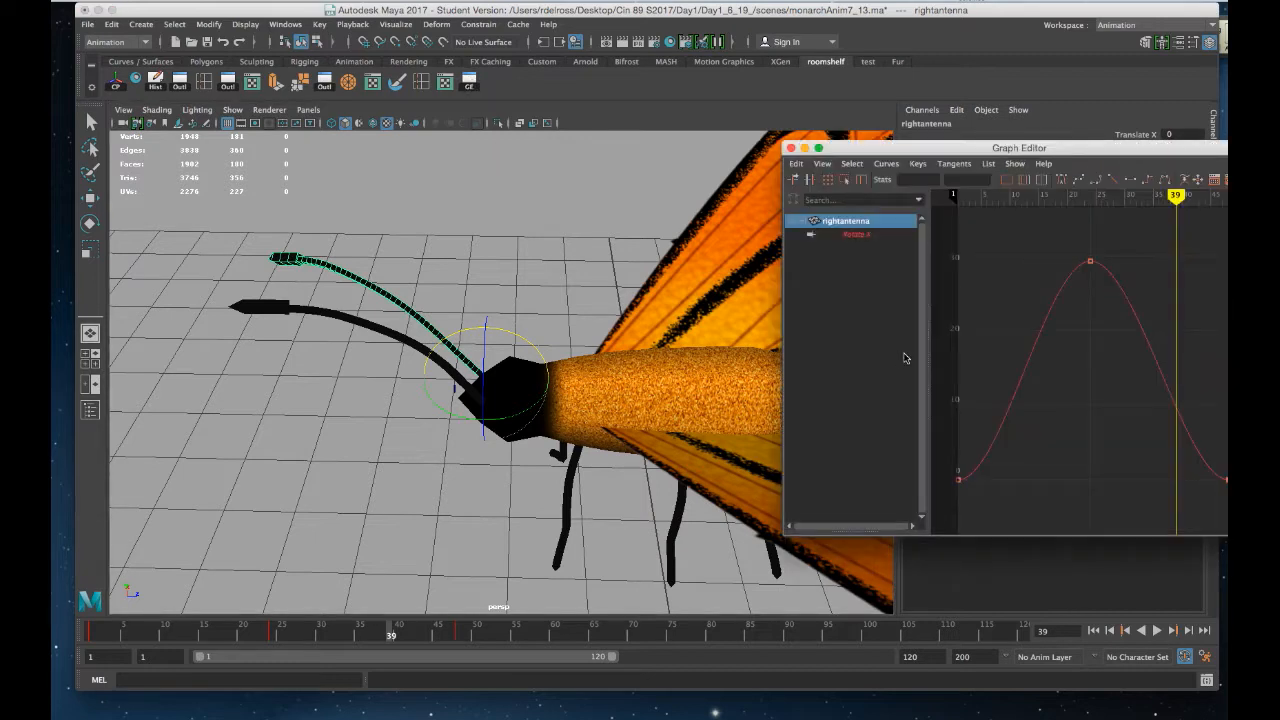
click(857, 235)
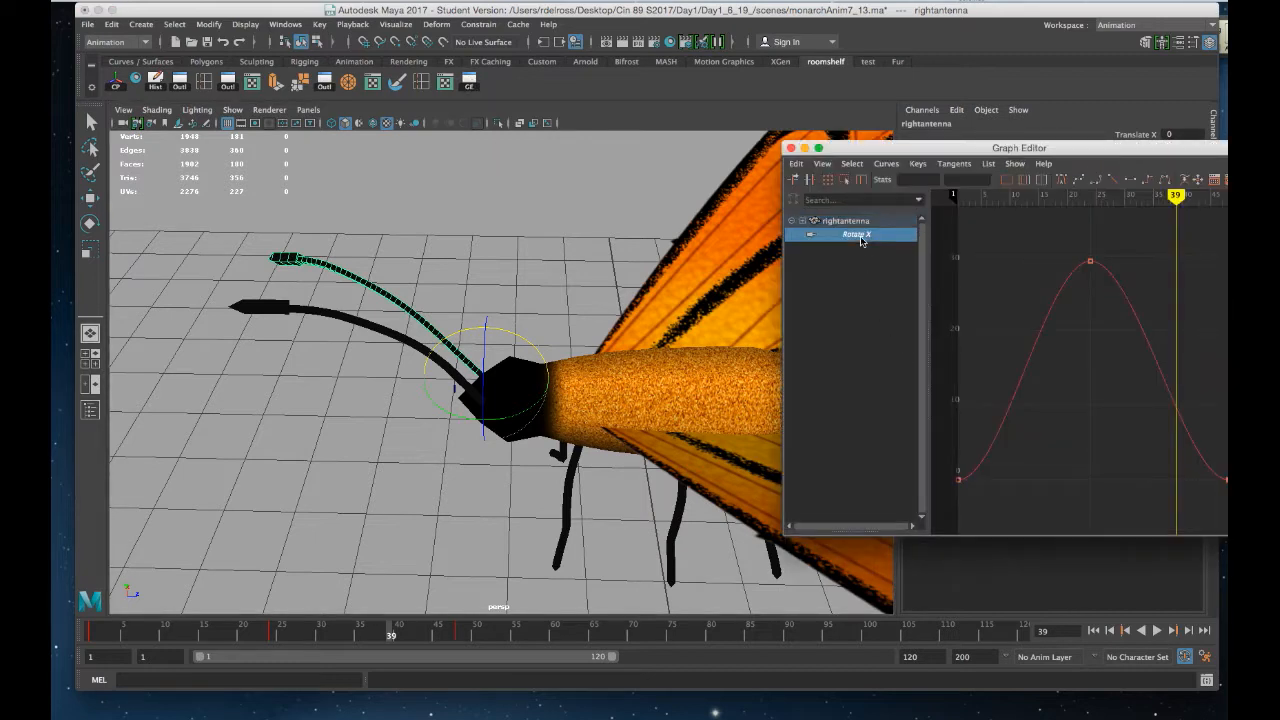
drag(1137, 476, 955, 520)
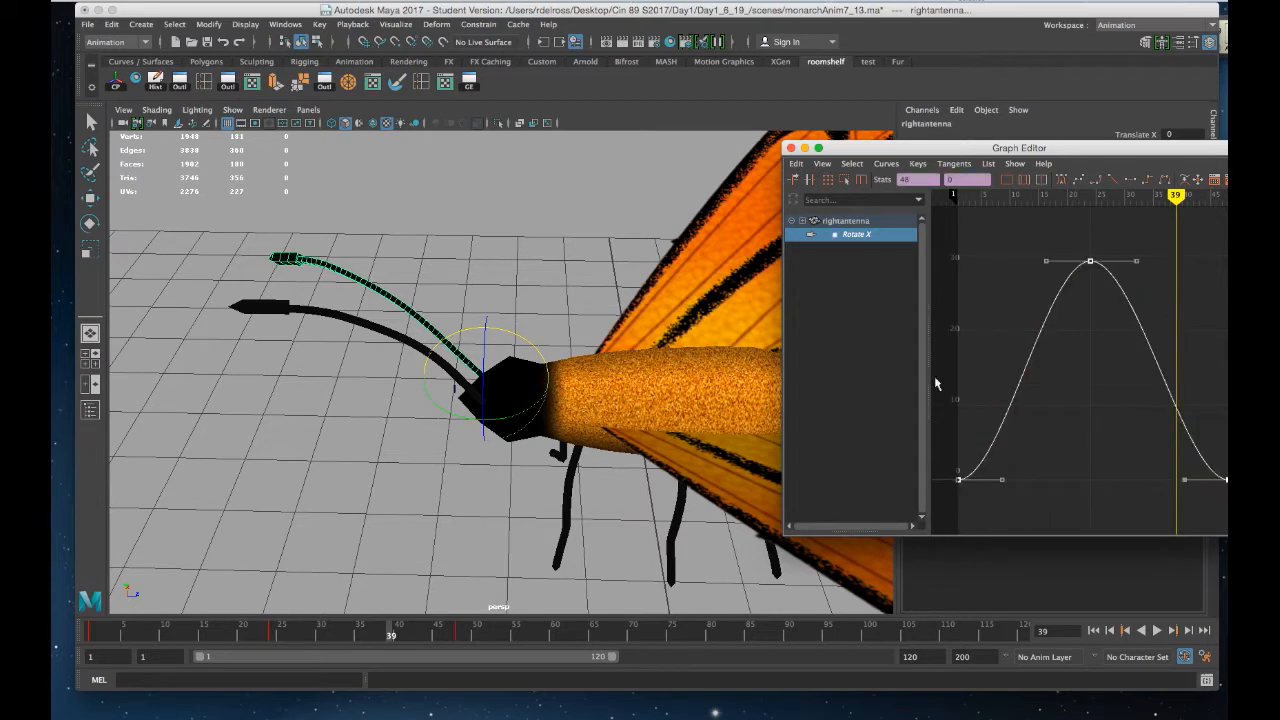
click(887, 164)
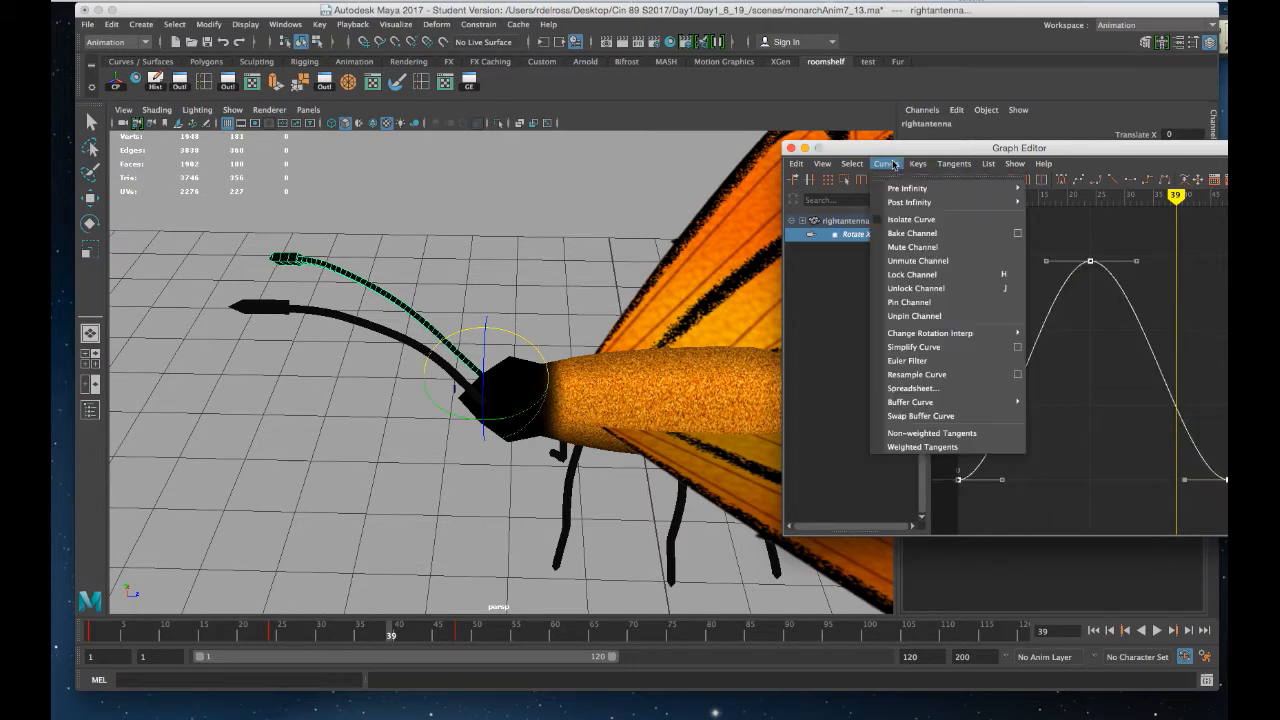
mouse_move(901, 205)
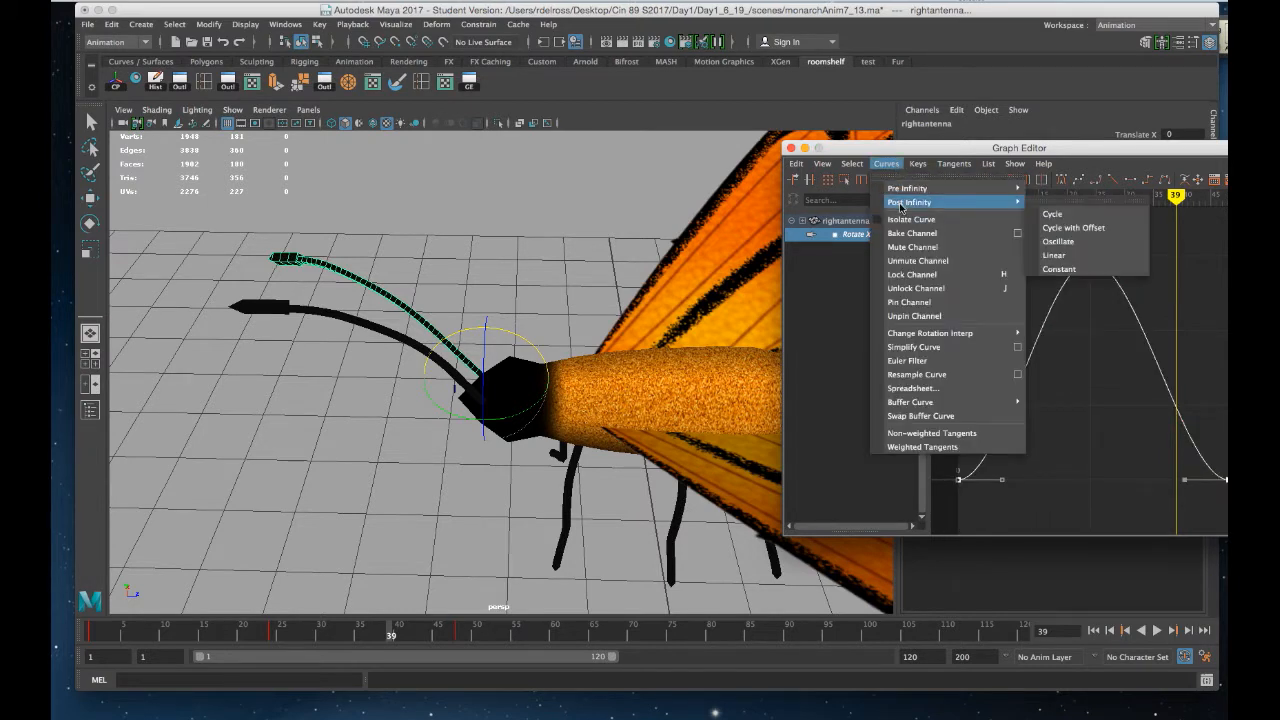
click(1062, 216)
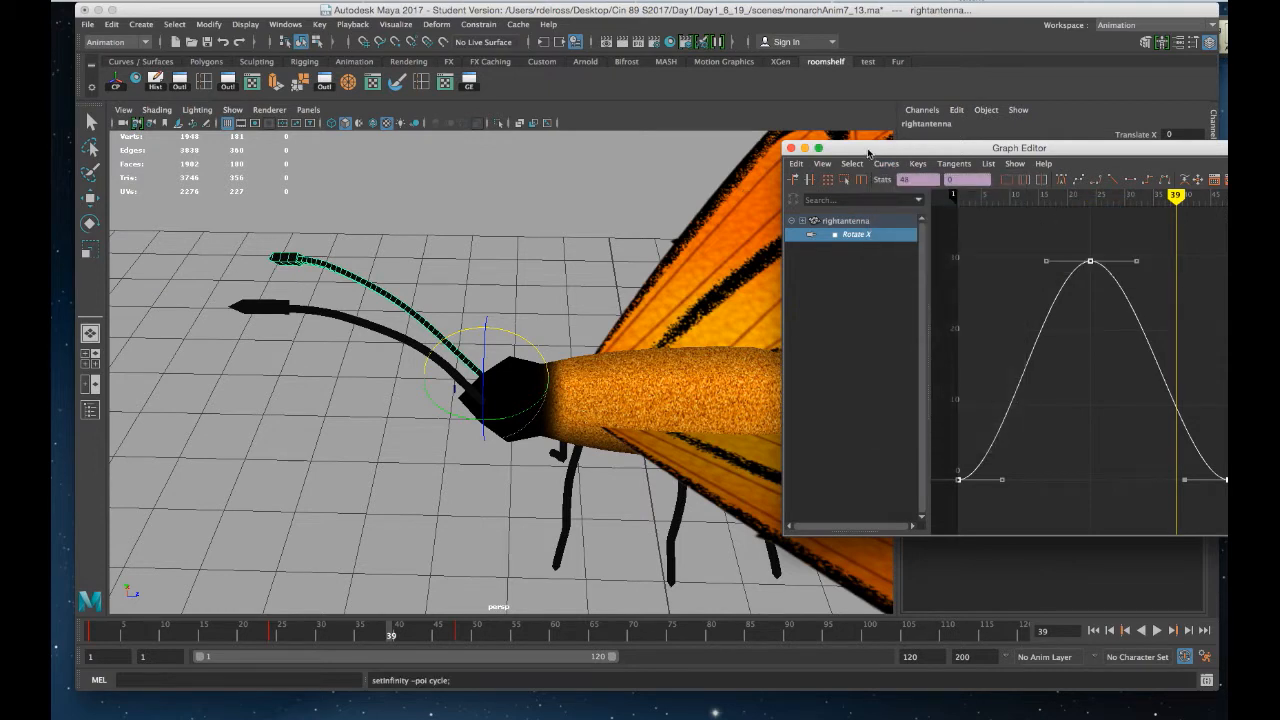
Close the Graph Editor and play the animation from the start to compare both antennas
drag(876, 150, 1021, 150)
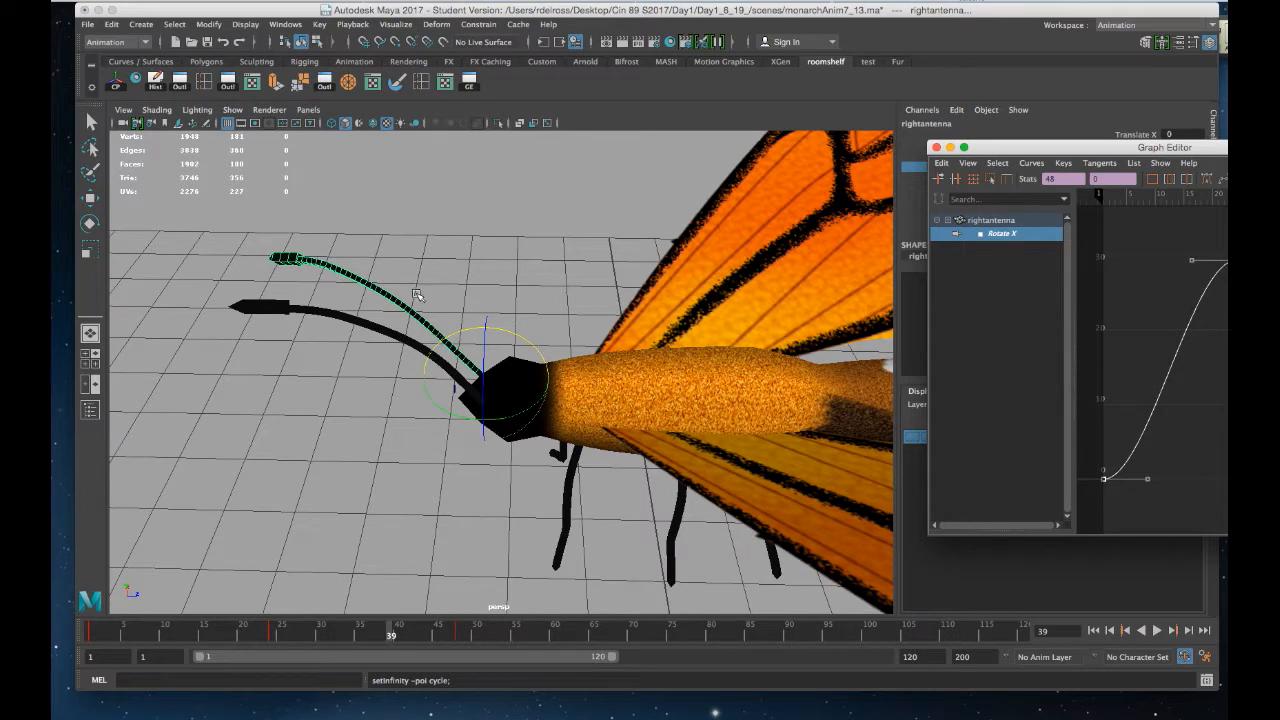
click(360, 326)
drag(1066, 152, 789, 98)
click(675, 96)
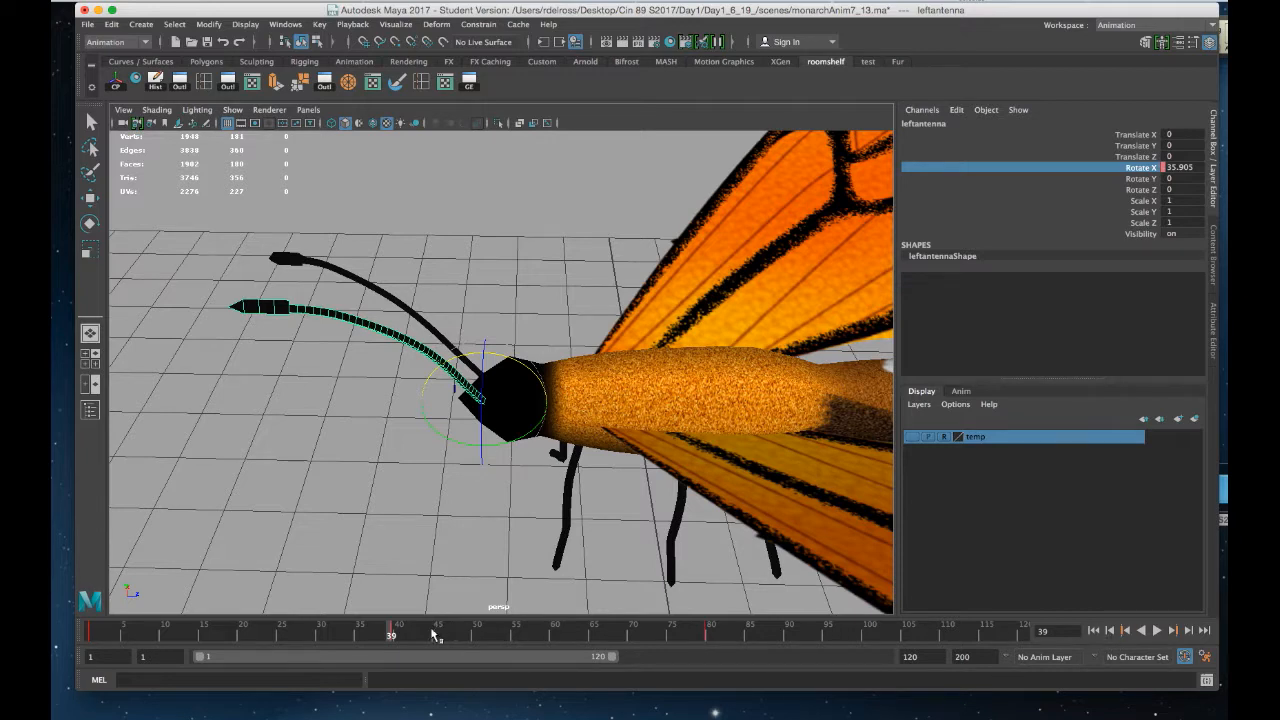
click(1094, 631)
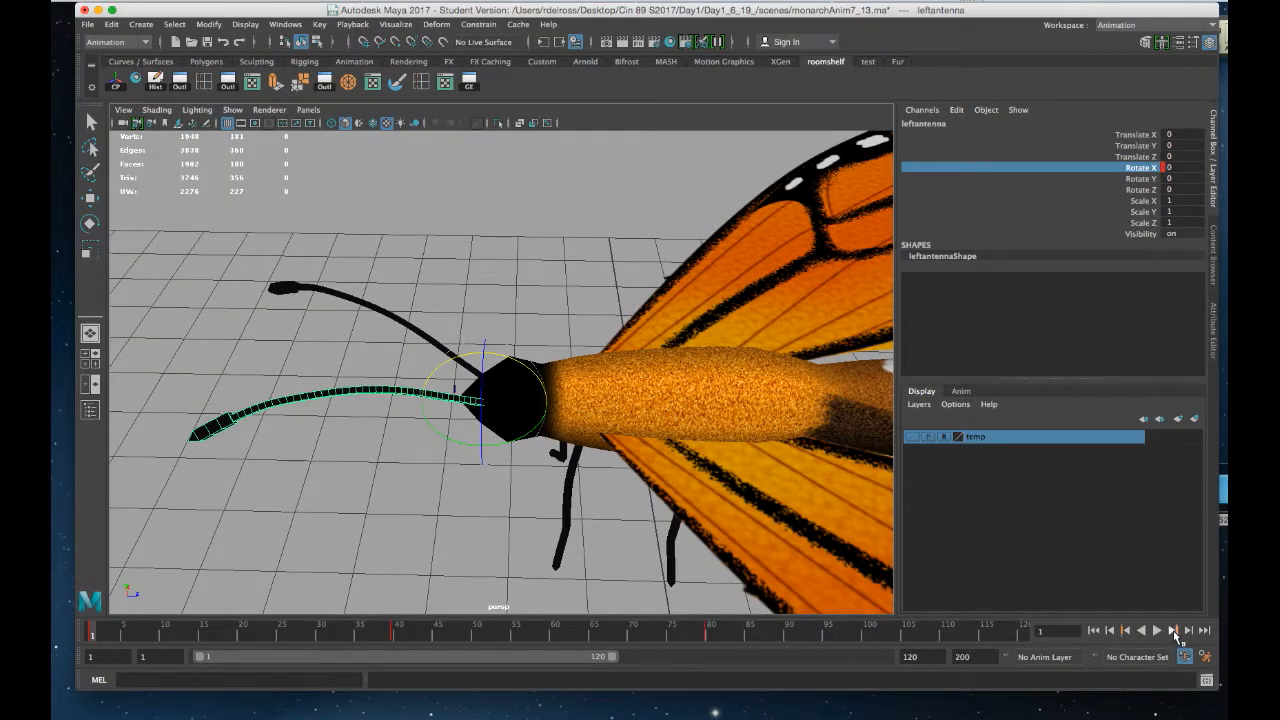
click(1173, 630)
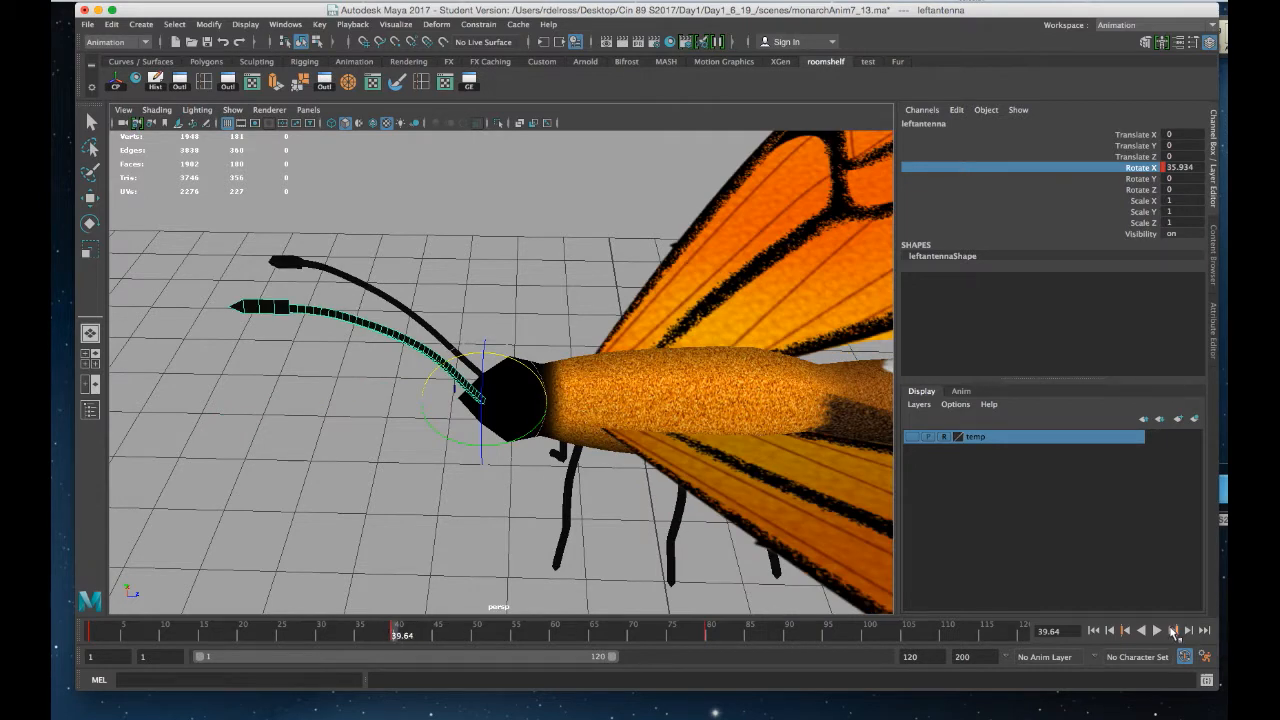
click(1173, 630)
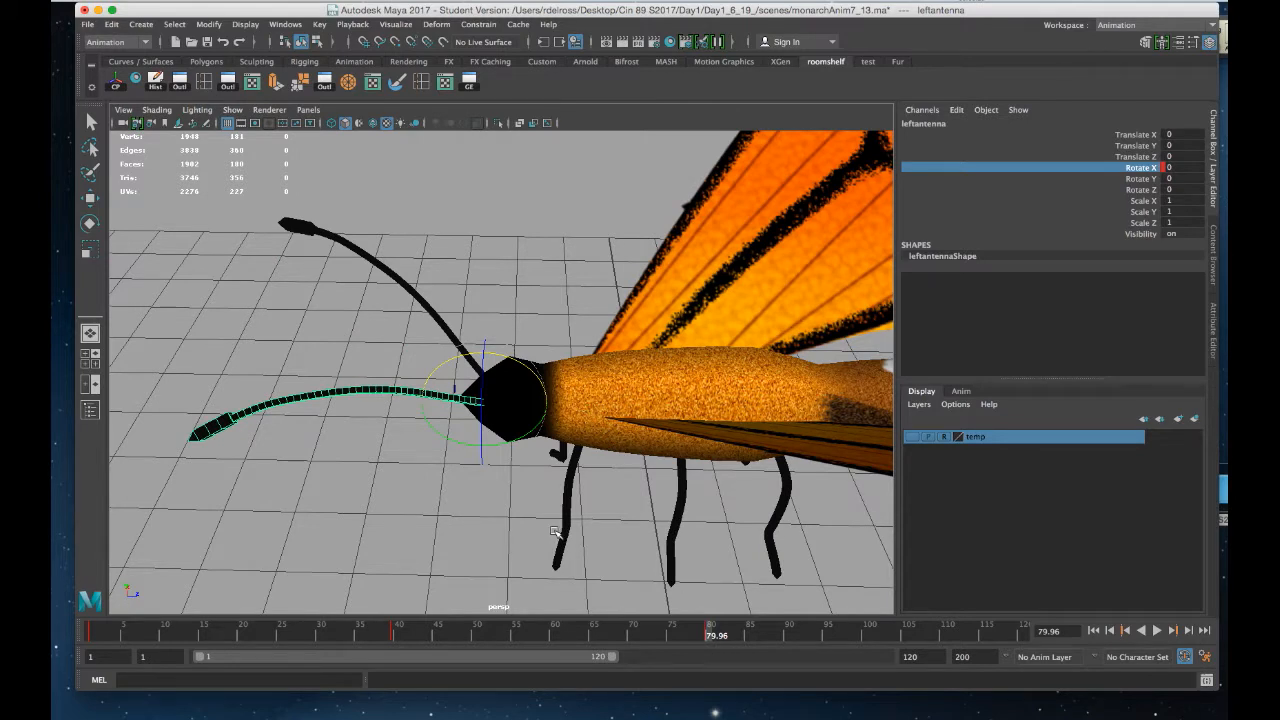
Scale the right antenna's keys on the timeline from frames 1–49 to span frames 1–80
click(402, 282)
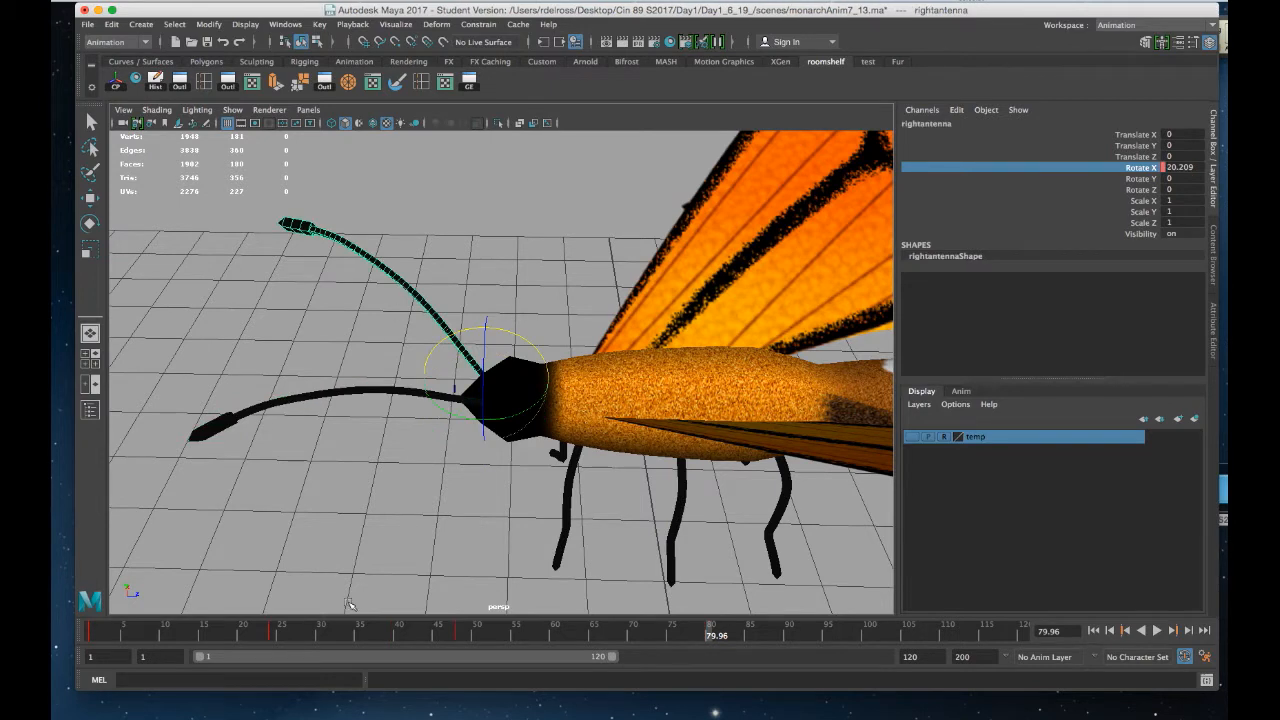
shift+drag(468, 632, 90, 634)
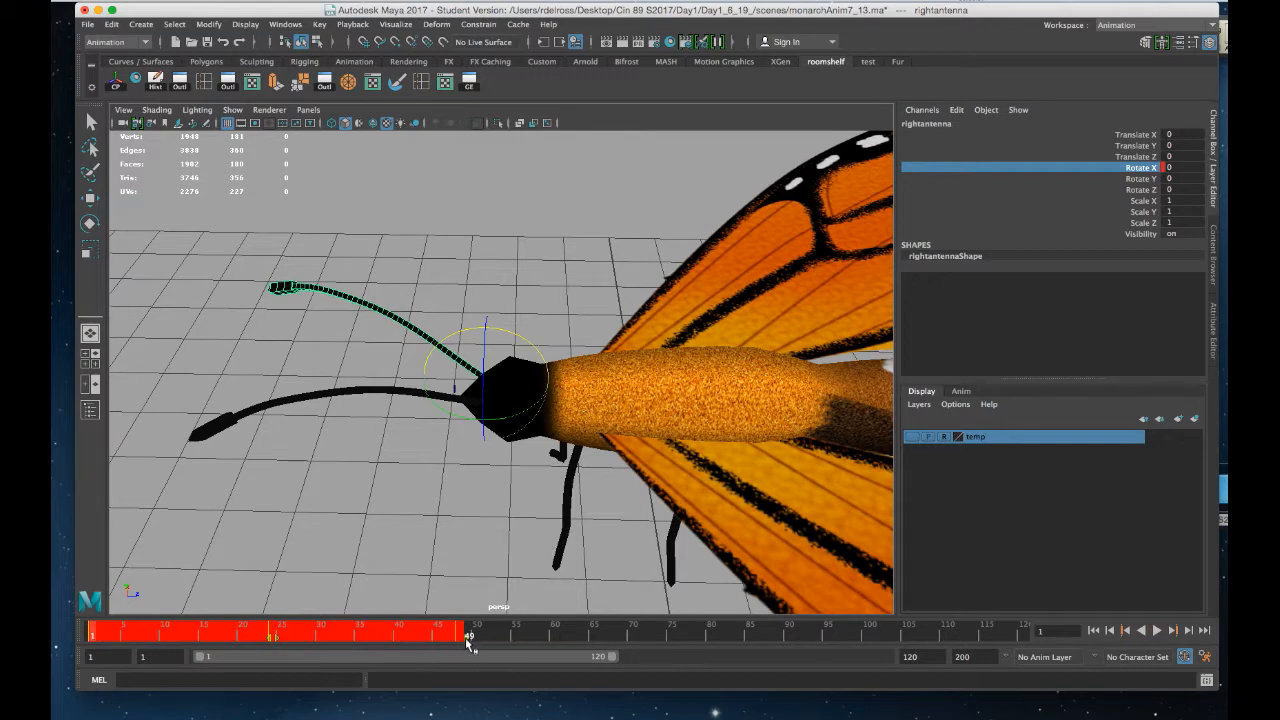
shift+drag(468, 643, 706, 656)
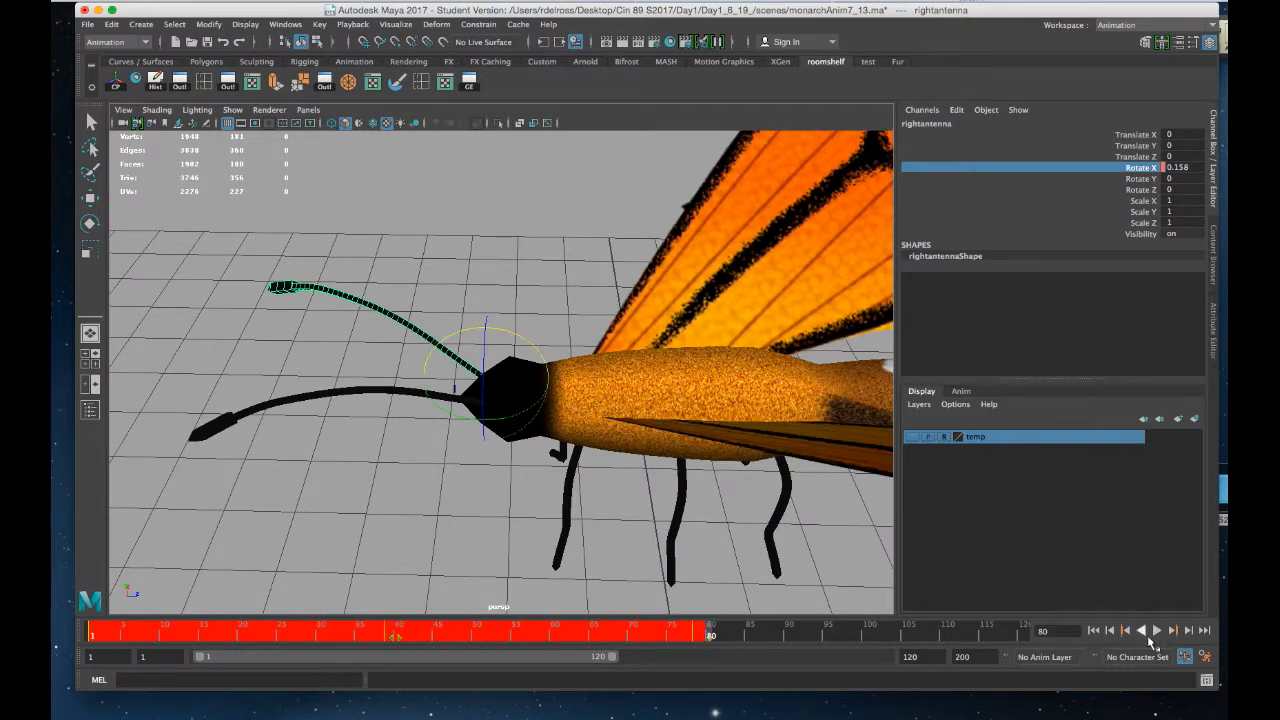
click(460, 523)
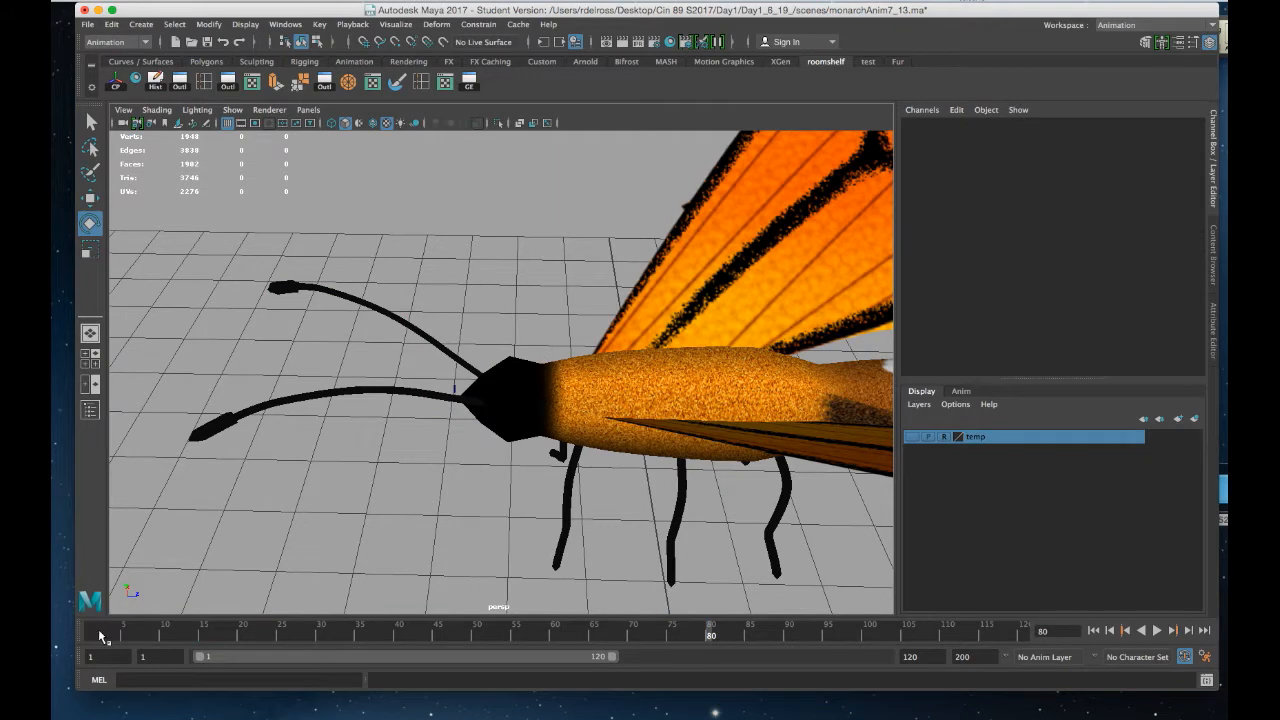
Play and scrub the animation to review both antenna cycles
key(alt+v)
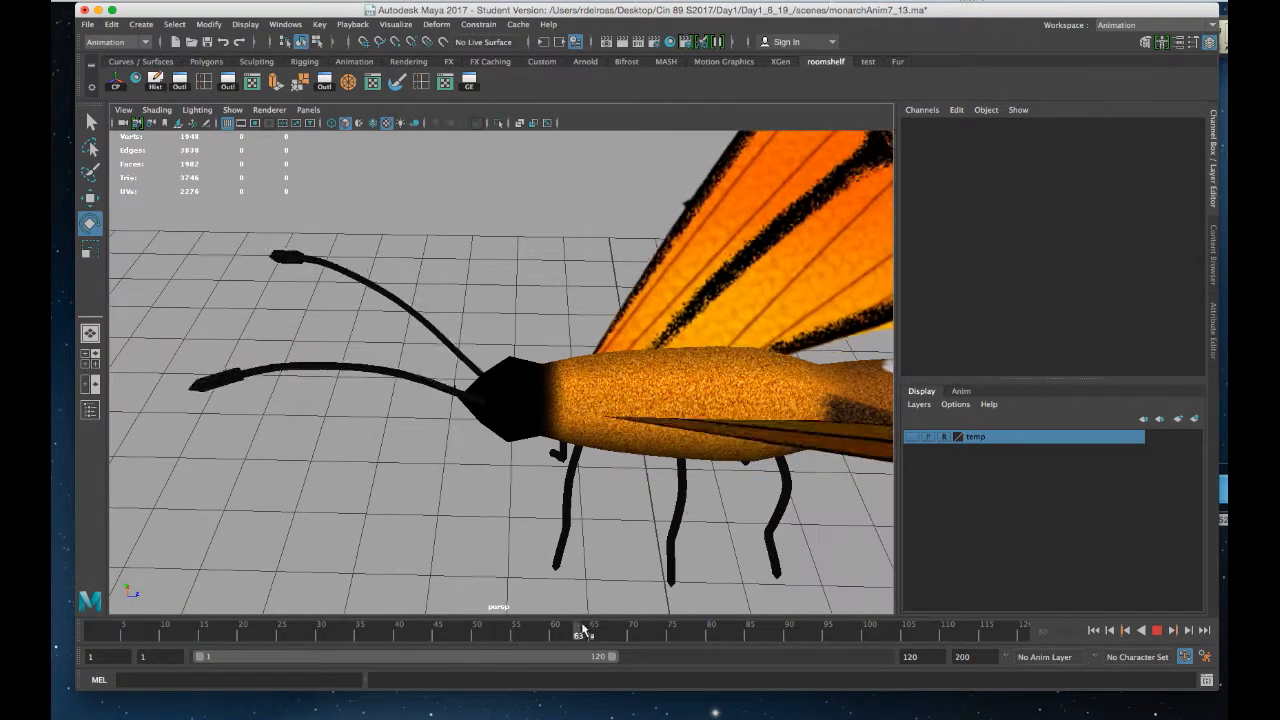
click(607, 632)
key(alt+v)
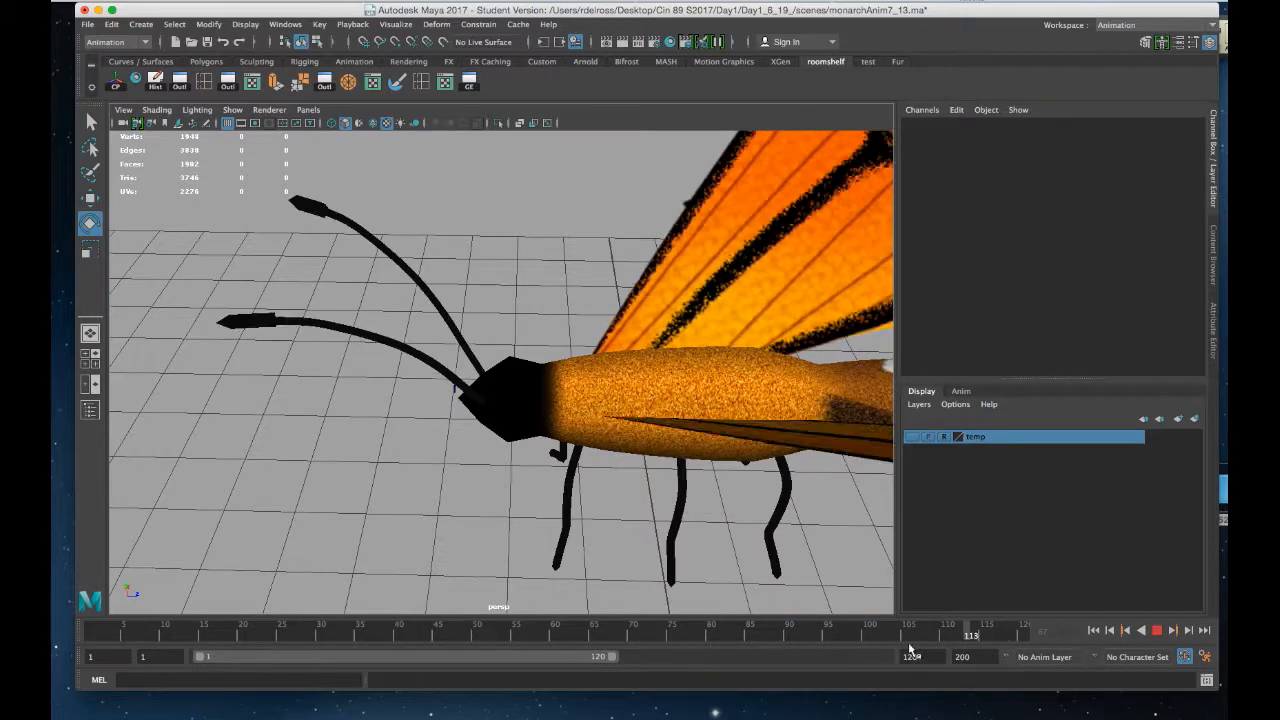
Select the right antenna in the viewport
click(337, 632)
alt+drag(650, 439, 534, 342)
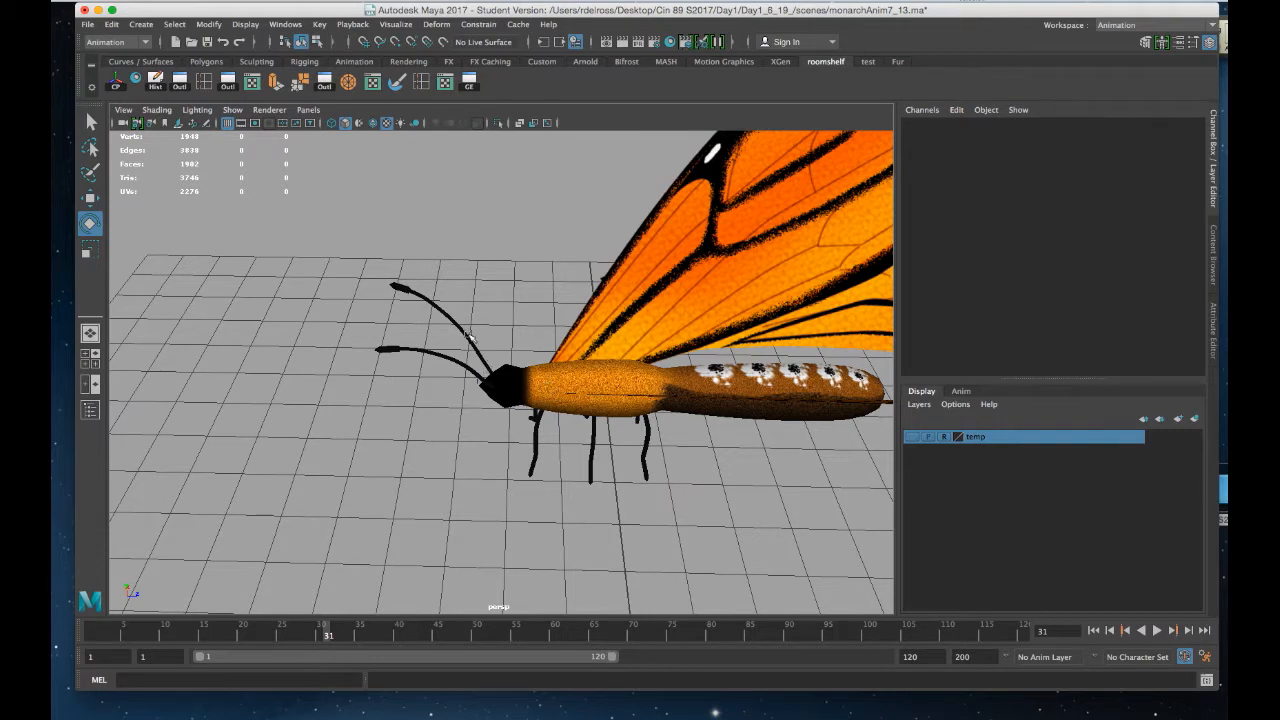
click(470, 339)
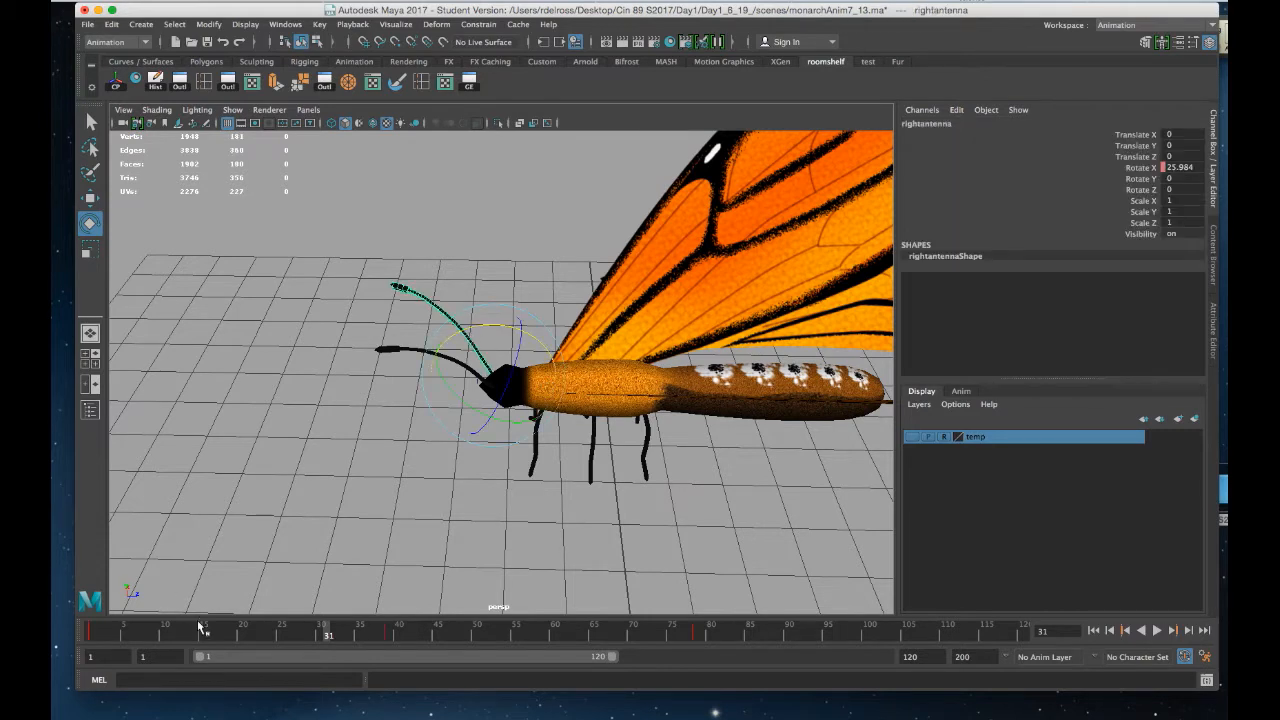
Select the right antenna's key range on the timeline from about frame 69 to 85 and open the timeline menu
mouse_move(410, 638)
shift+mouse_down()
mouse_move(366, 638)
mouse_move(398, 640)
shift+mouse_up()
right_click(396, 632)
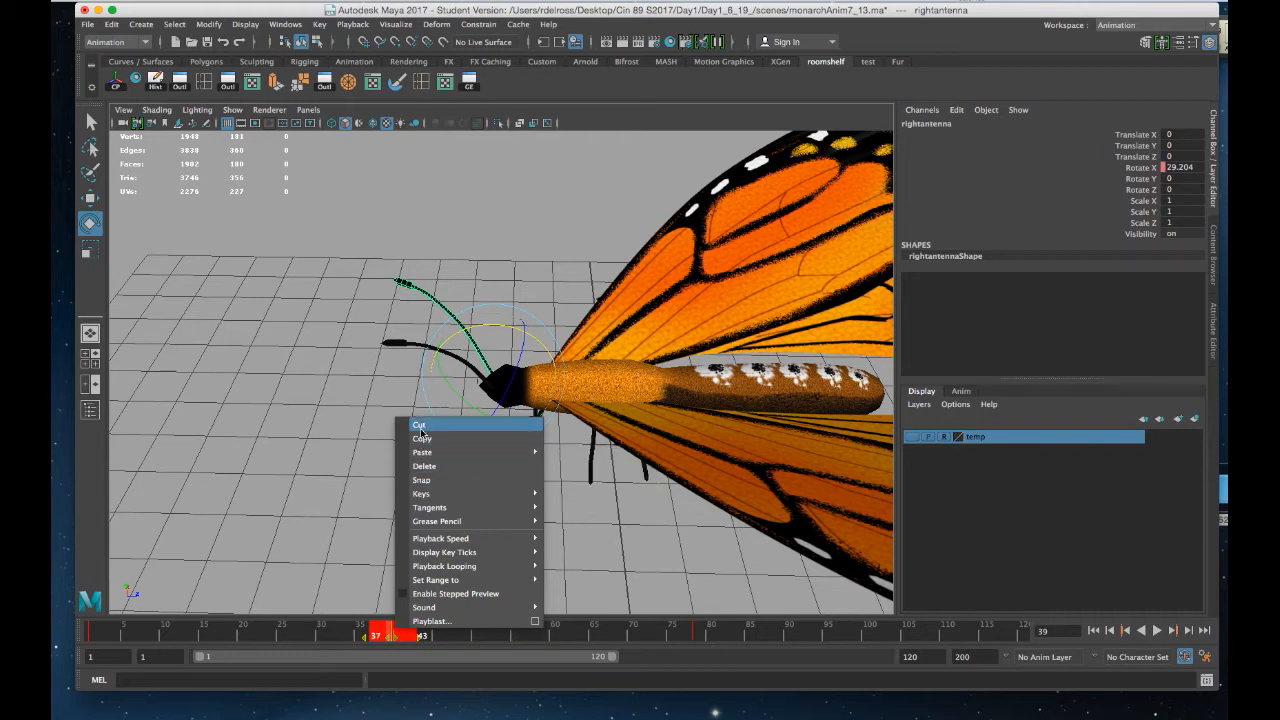
click(338, 462)
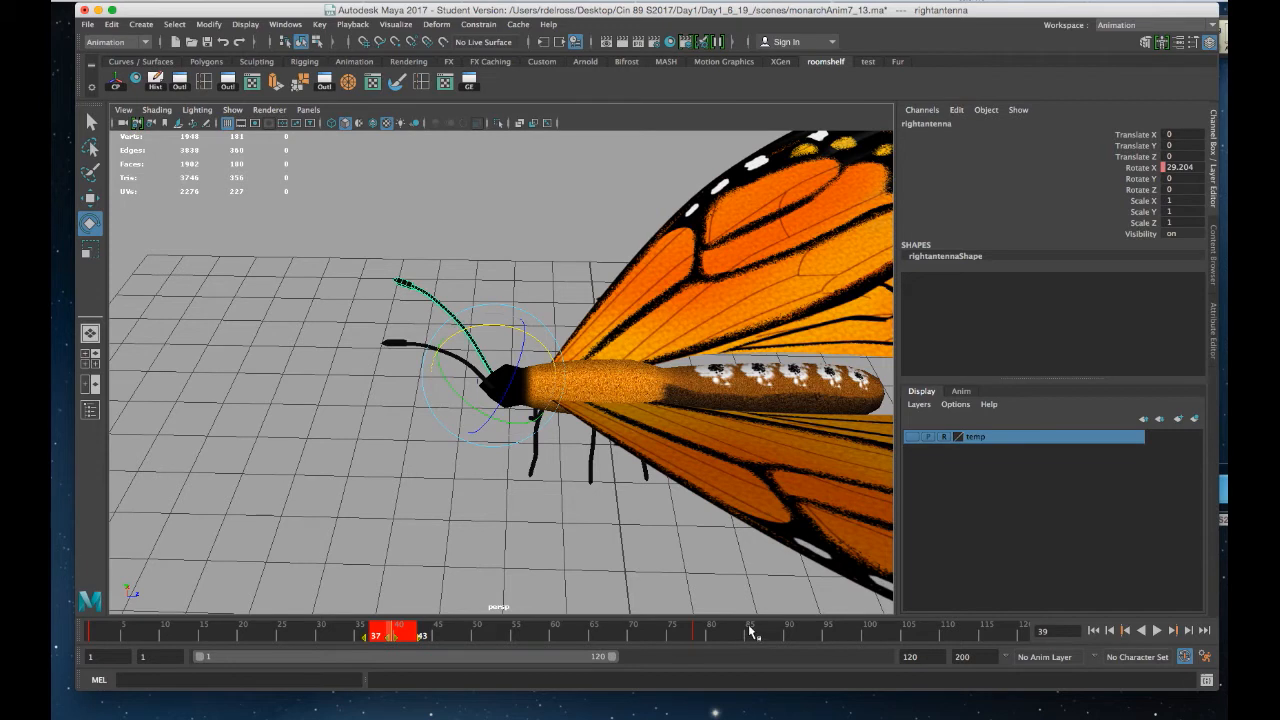
shift+drag(739, 635, 622, 636)
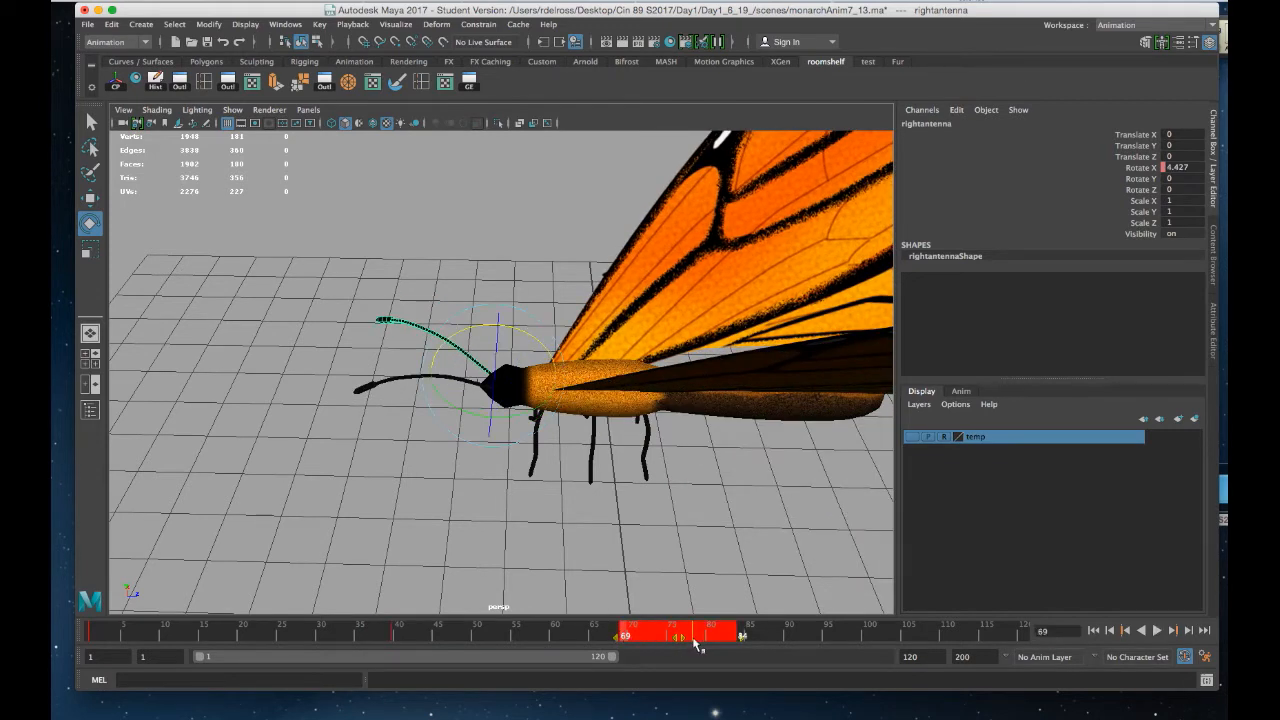
right_click(707, 633)
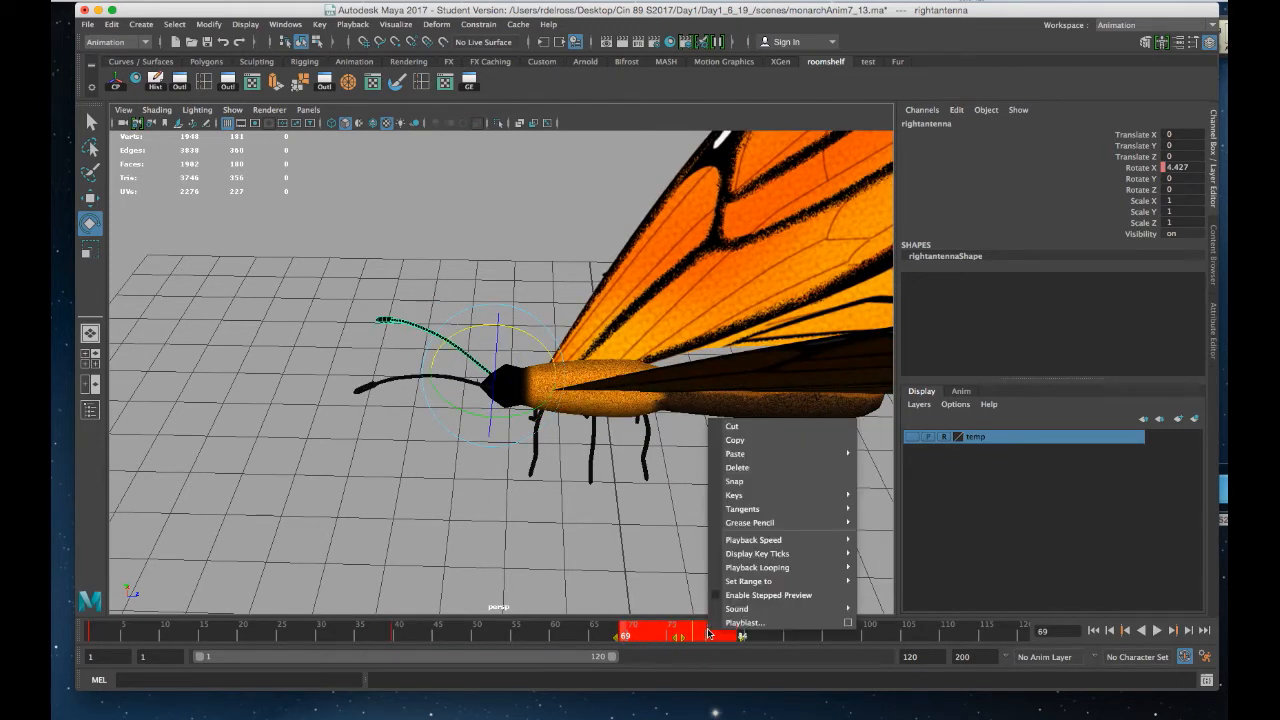